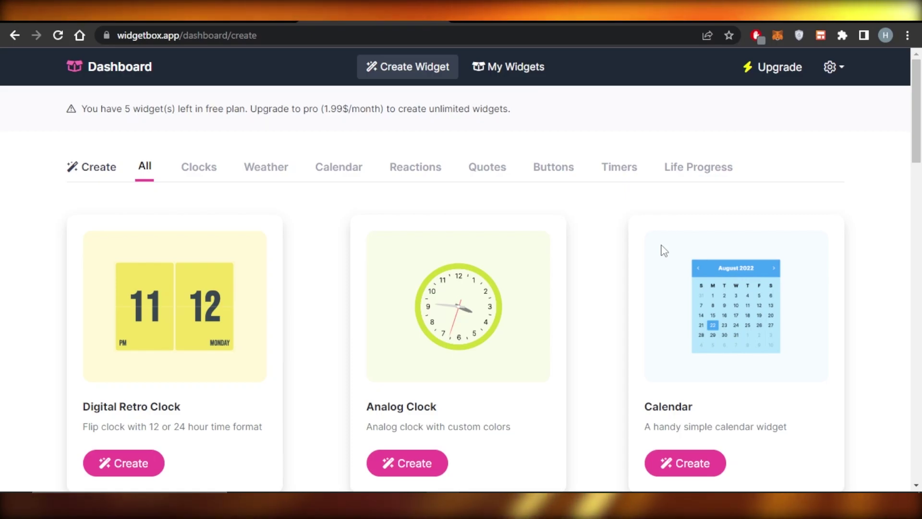
Browse the widget gallery and create a new Digital Retro Clock widget.
scroll(920, 220, "down", 10)
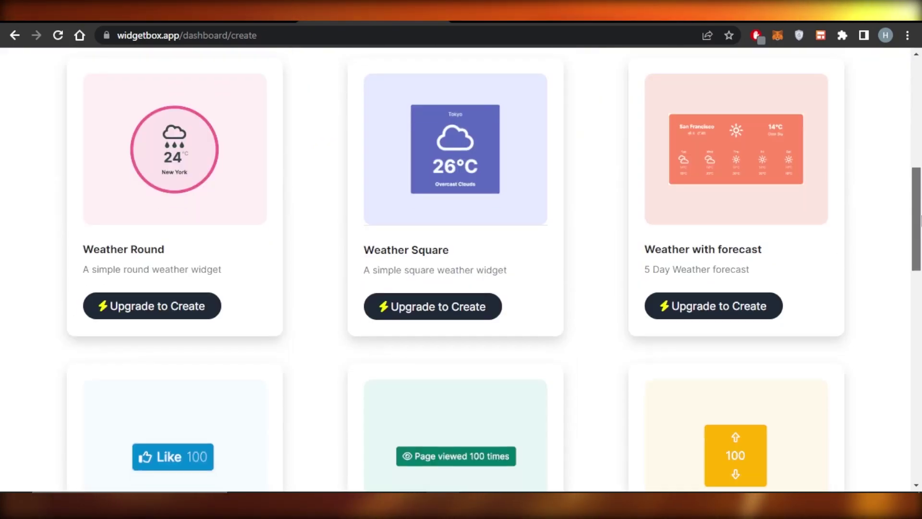
left_click_drag(920, 220, 920, 286)
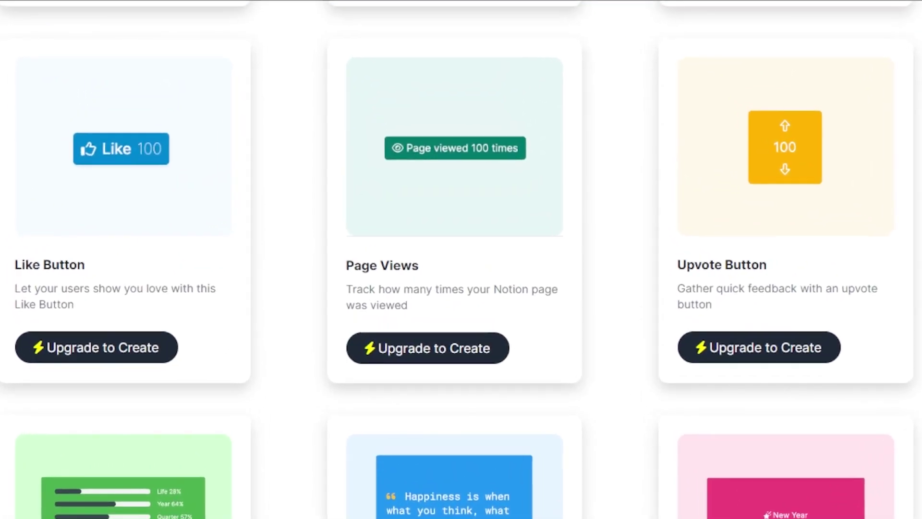
scroll(461, 260, "up", 15)
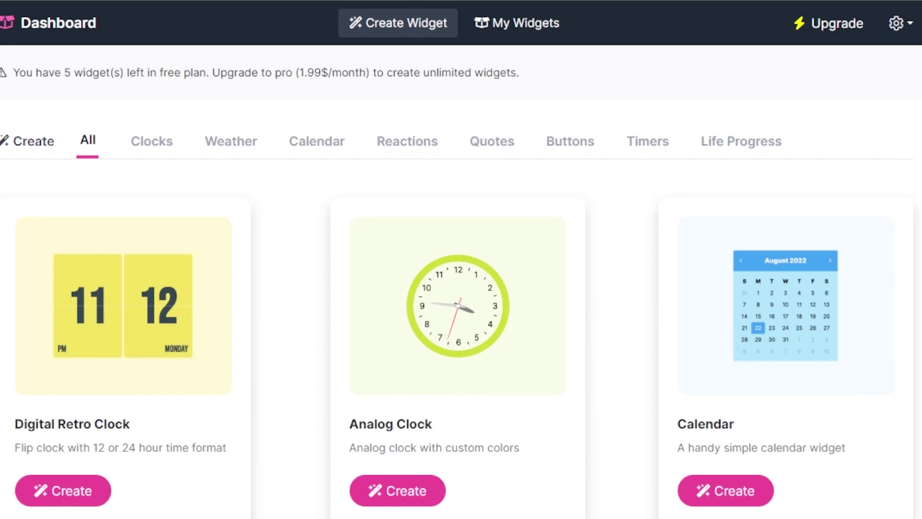
scroll(461, 260, "down", 10)
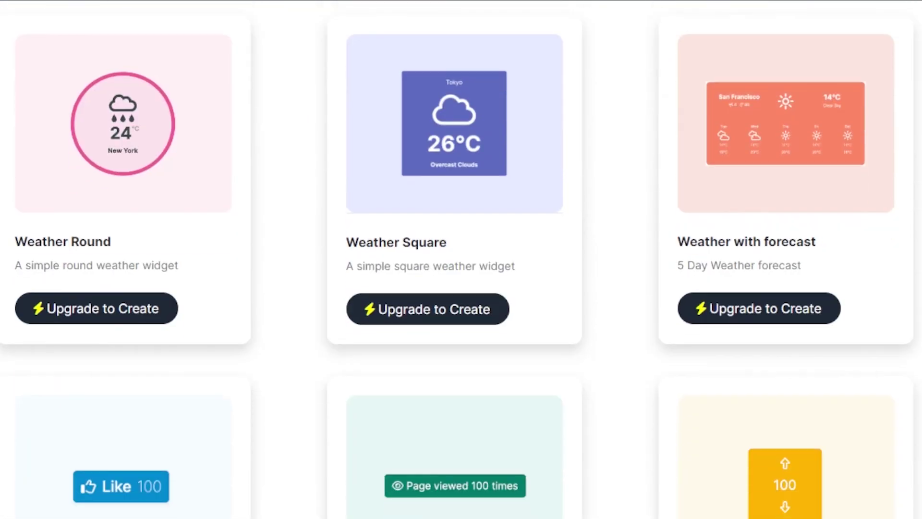
scroll(462, 259, "down", 8)
scroll(462, 259, "up", 15)
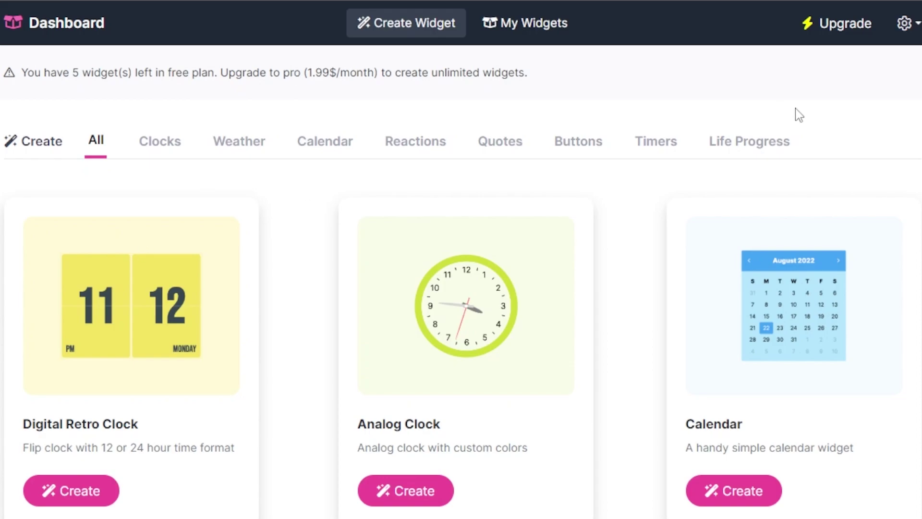
scroll(461, 288, "down", 7)
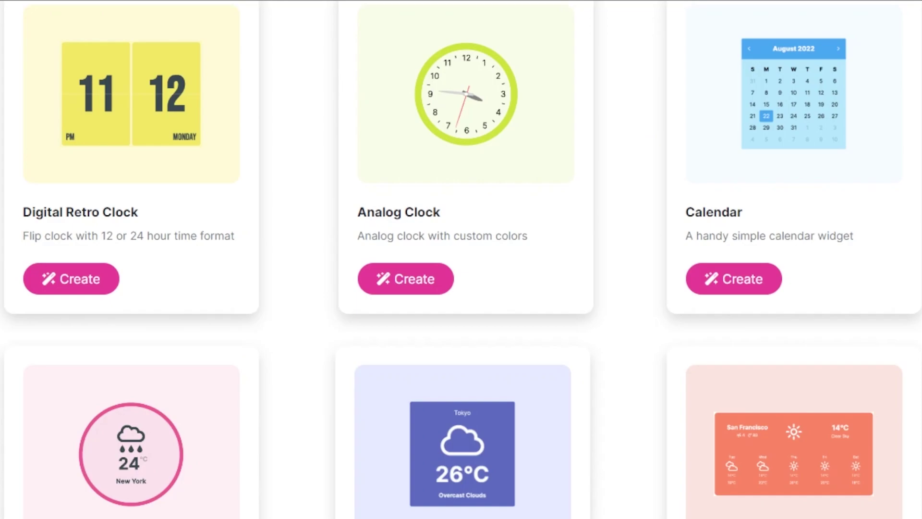
scroll(461, 289, "up", 7)
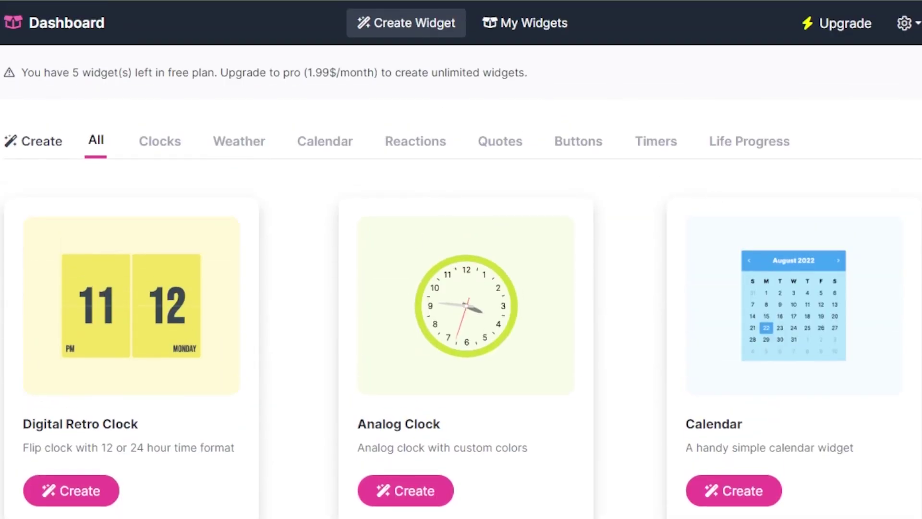
scroll(461, 259, "down", 9)
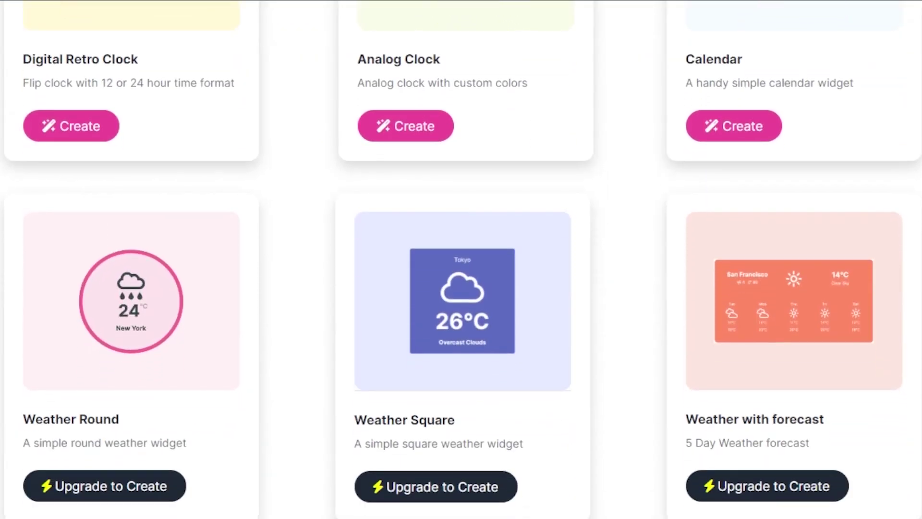
scroll(461, 259, "up", 5)
scroll(462, 259, "up", 4)
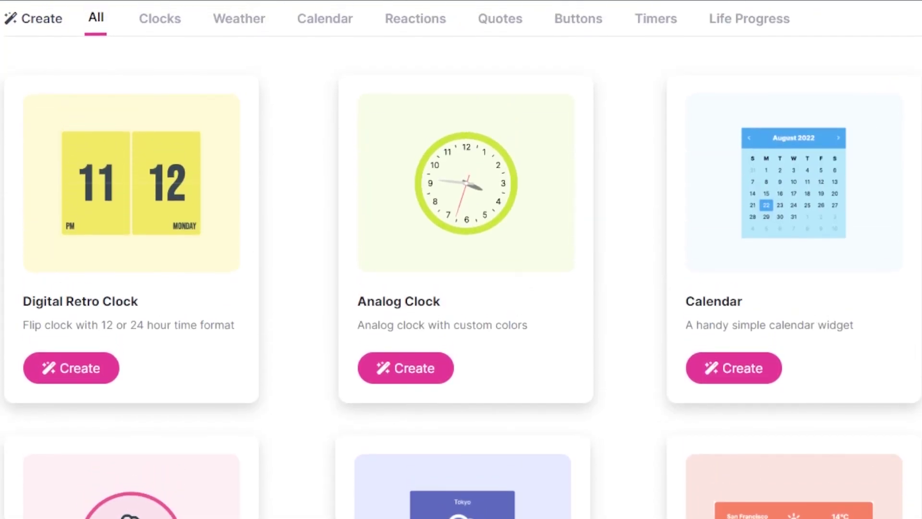
scroll(461, 260, "down", 4)
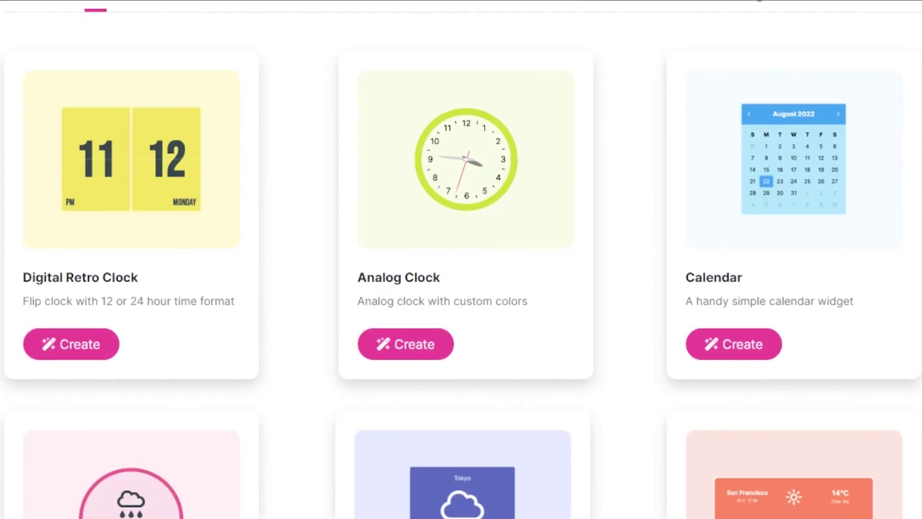
scroll(461, 259, "up", 4)
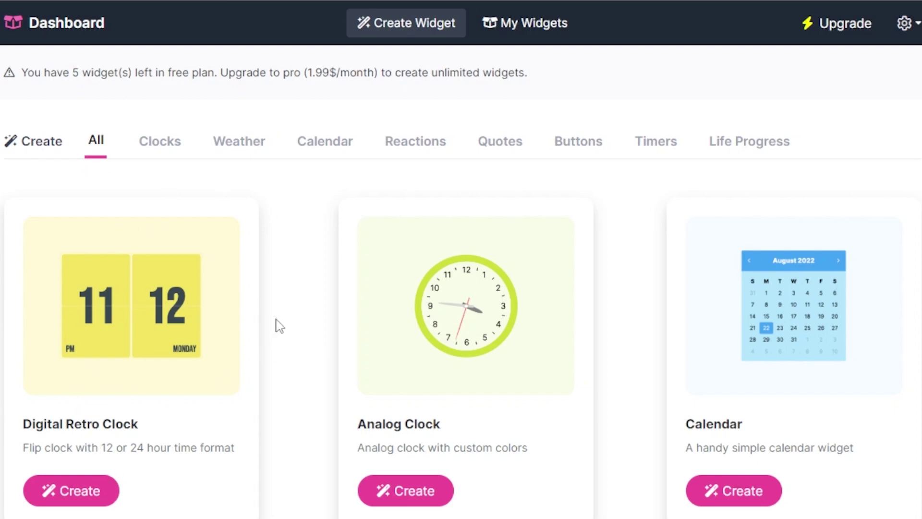
left_click(94, 494)
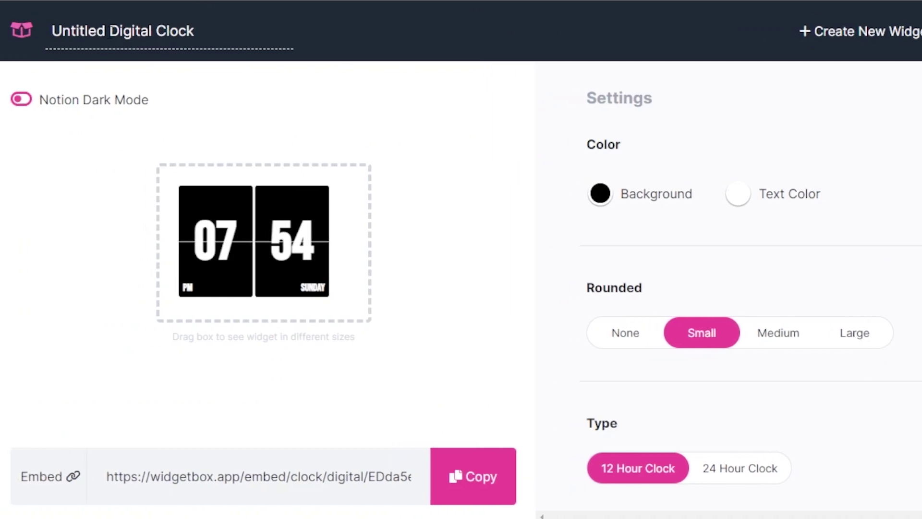
Rename the clock widget to 'retro Digital Clock'.
left_click(110, 30)
key("BackSpace")
key("BackSpace")
key("BackSpace")
key("BackSpace")
key("BackSpace")
key("BackSpace")
key("BackSpace")
key("BackSpace")
key("BackSpace")
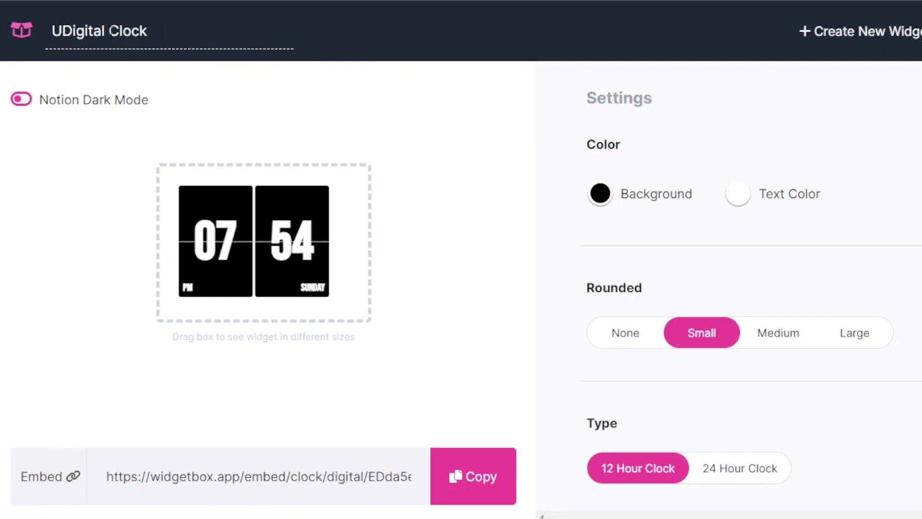
type("reteo")
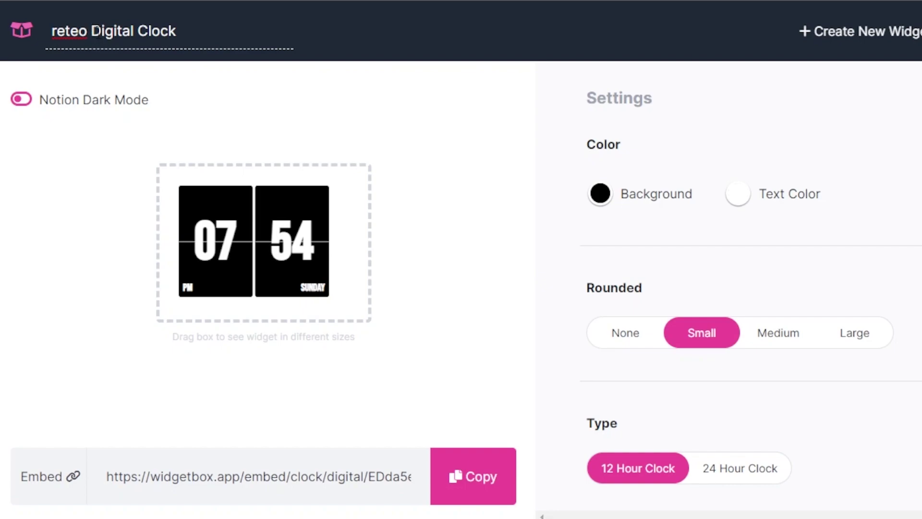
key("BackSpace")
key("BackSpace")
key("BackSpace")
type("ro")
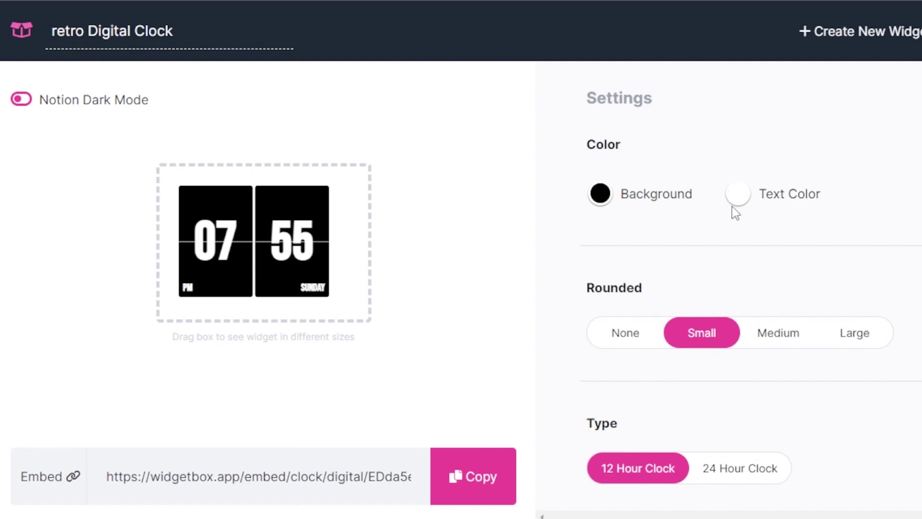
Try light purple clock digits and a white clock background.
left_click(739, 195)
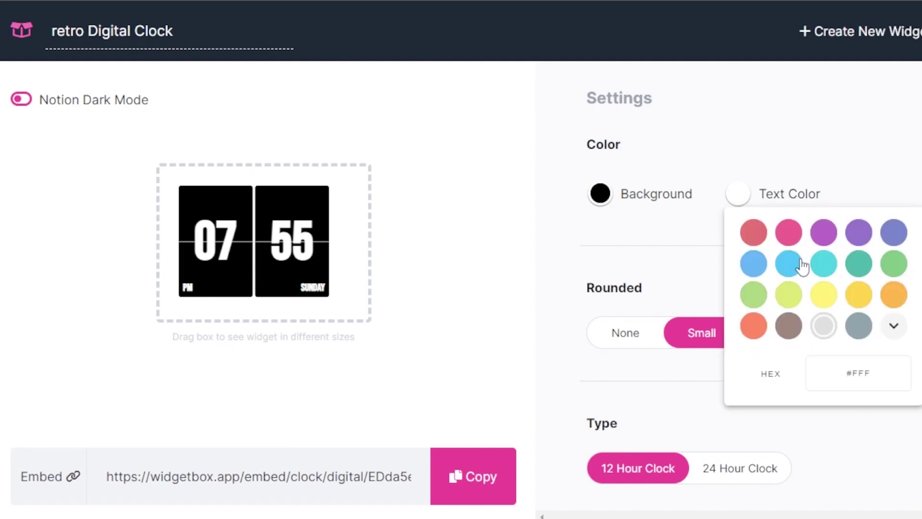
left_click(833, 235)
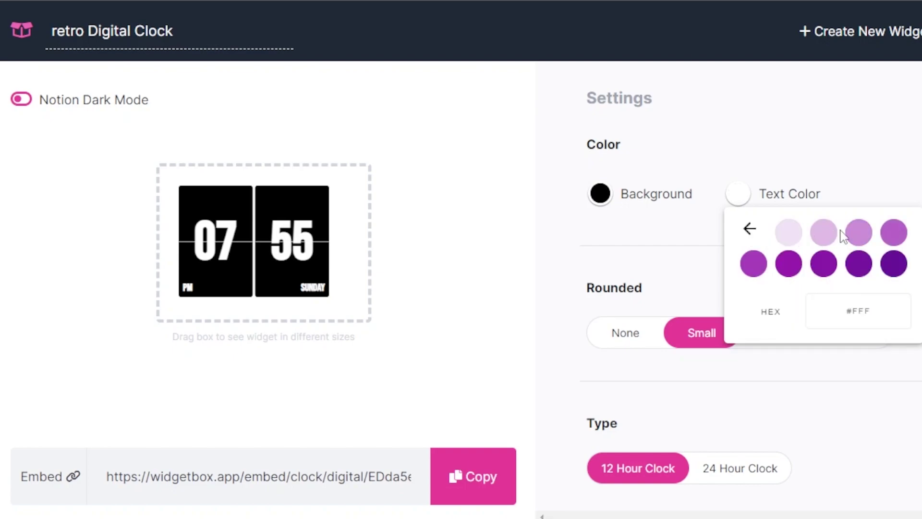
left_click(859, 235)
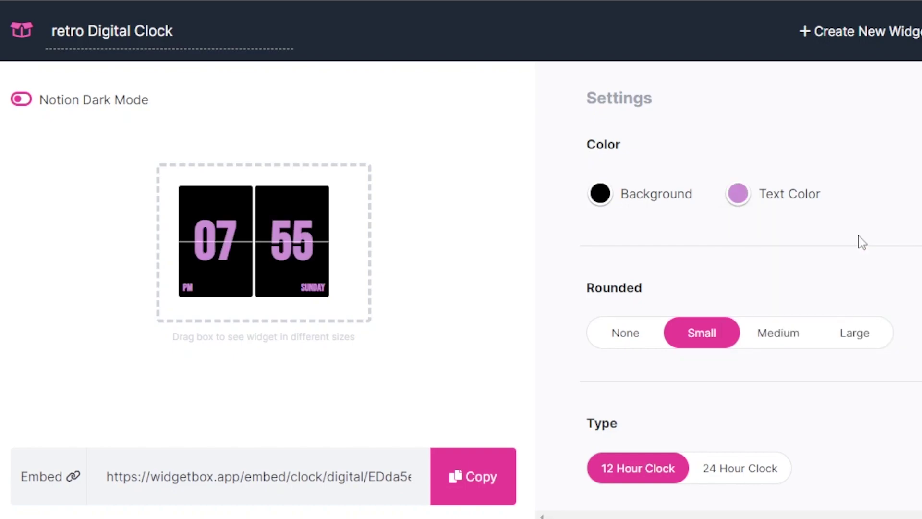
left_click(601, 196)
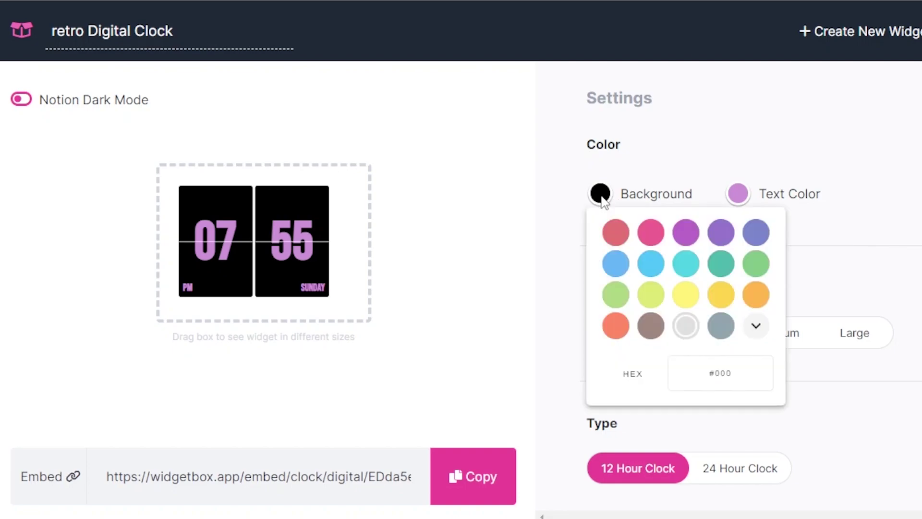
left_click(687, 331)
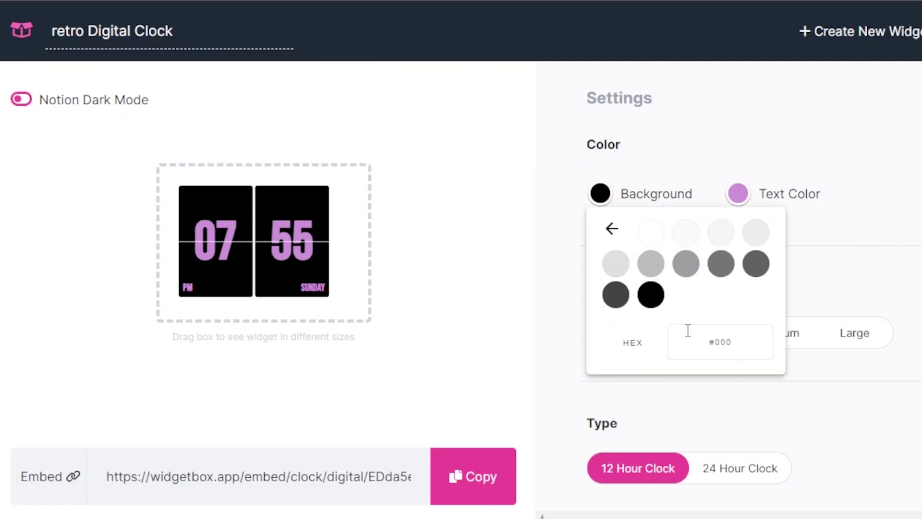
left_click(652, 233)
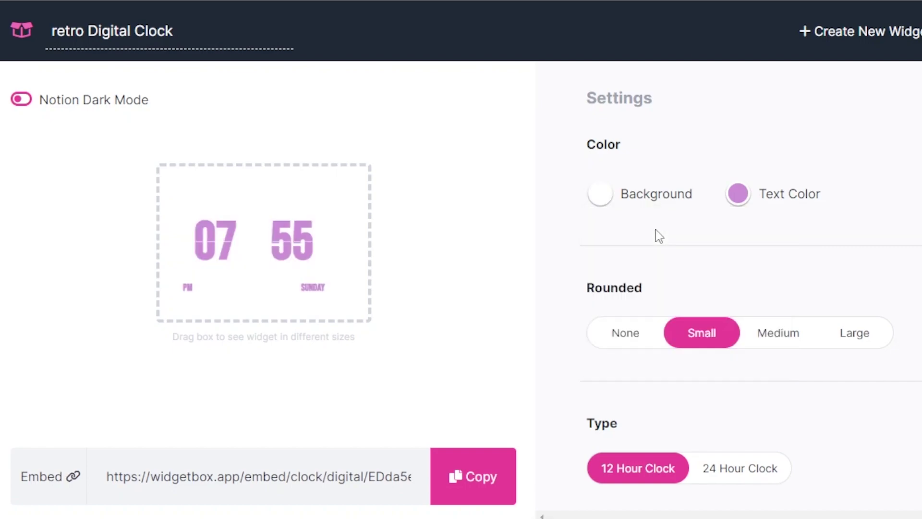
Make the clock background purple and the digits dark purple.
left_click(600, 194)
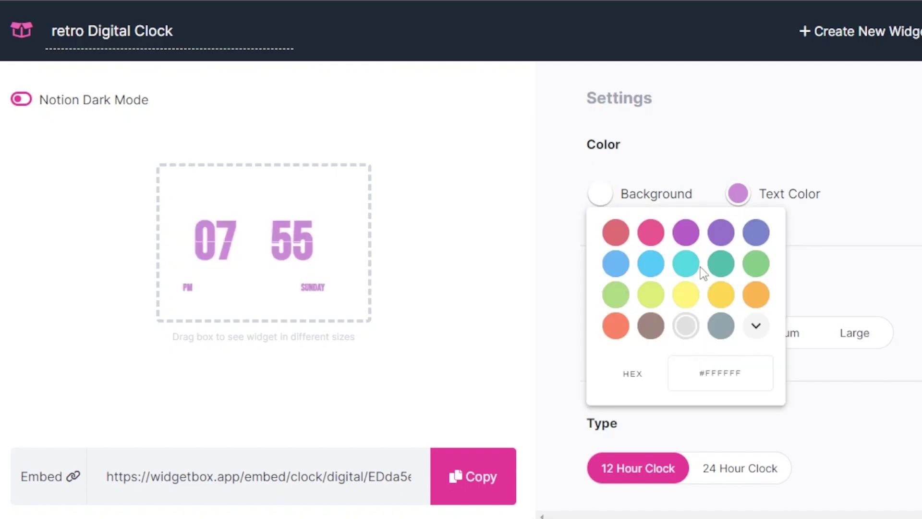
left_click(758, 330)
left_click(606, 226)
left_click(688, 235)
left_click(757, 234)
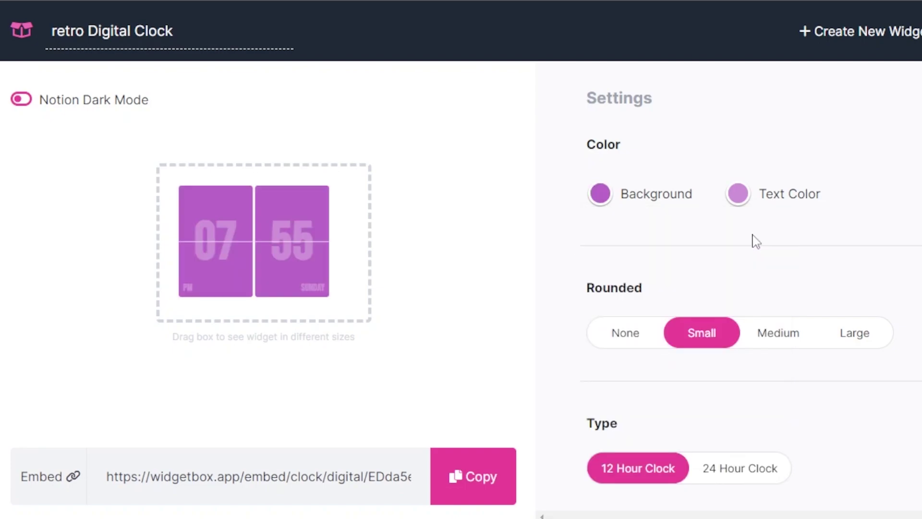
left_click(739, 194)
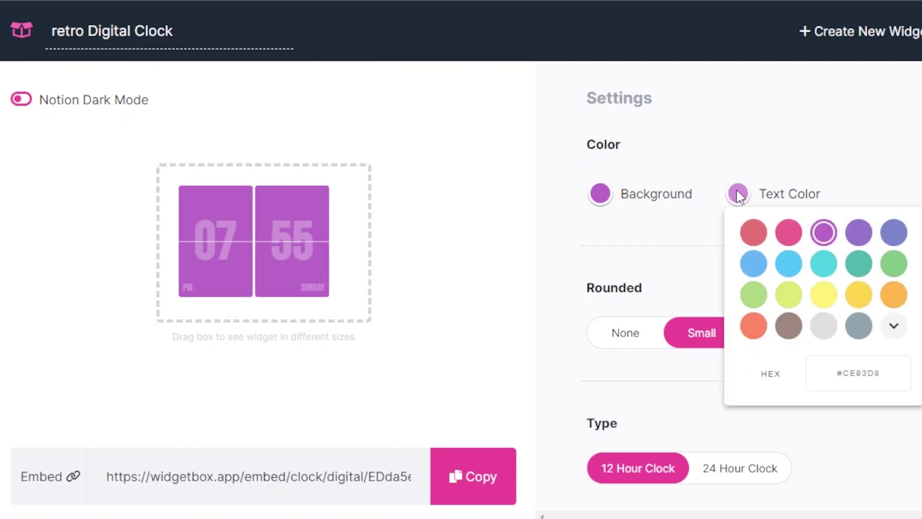
left_click(824, 233)
left_click(891, 270)
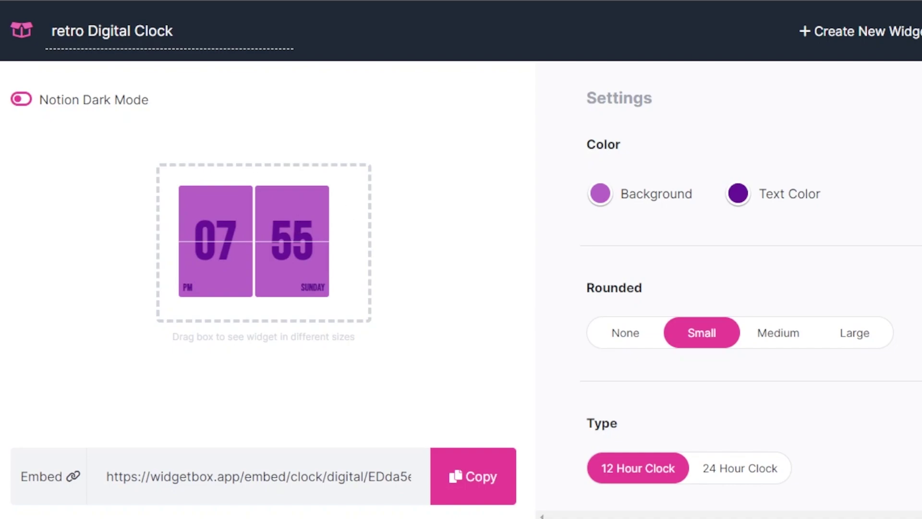
After trying other options, set medium rounded corners and 12-hour time.
left_click(612, 336)
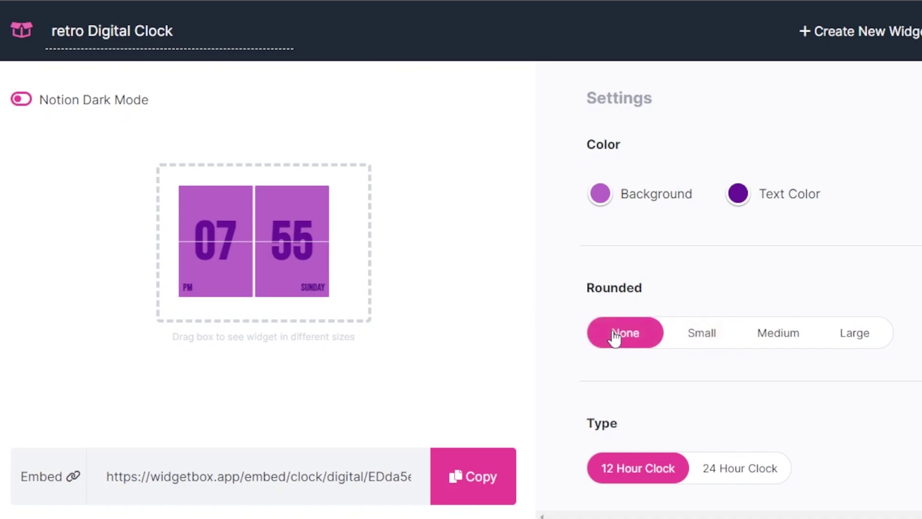
left_click(699, 342)
left_click(810, 338)
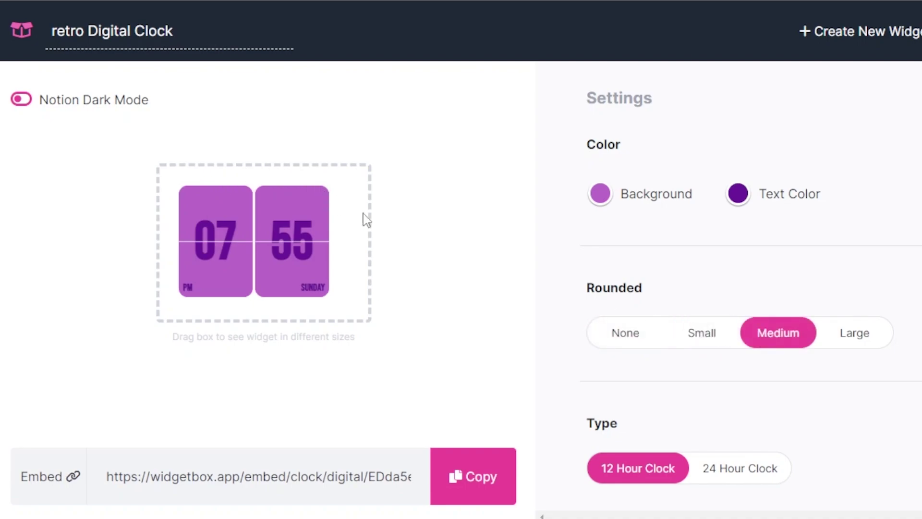
left_click(854, 343)
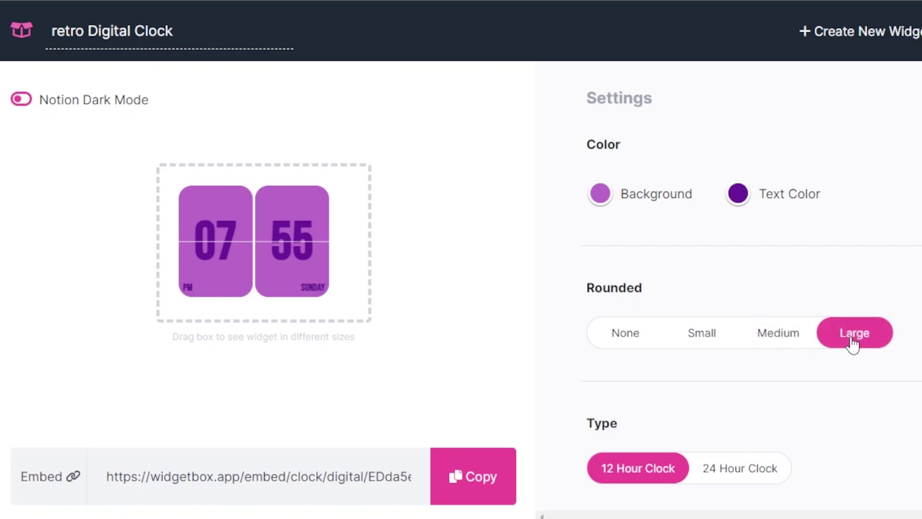
left_click(776, 333)
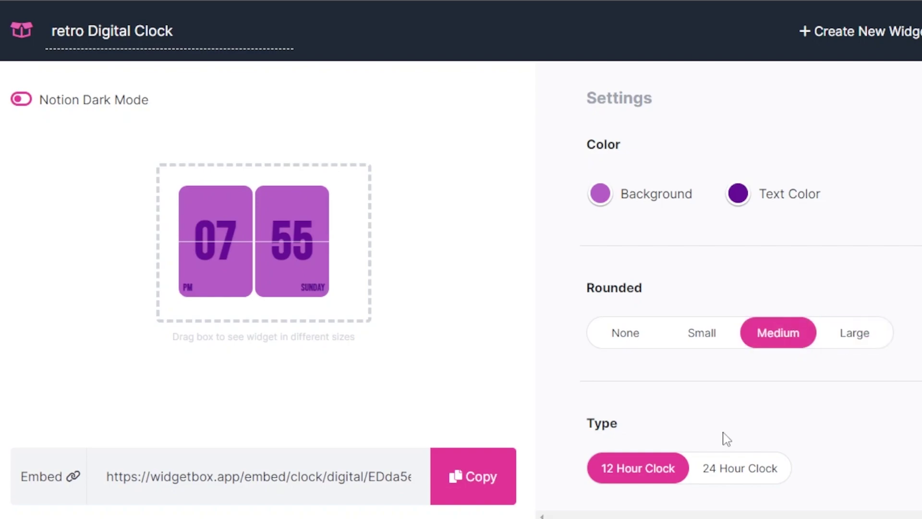
left_click(721, 473)
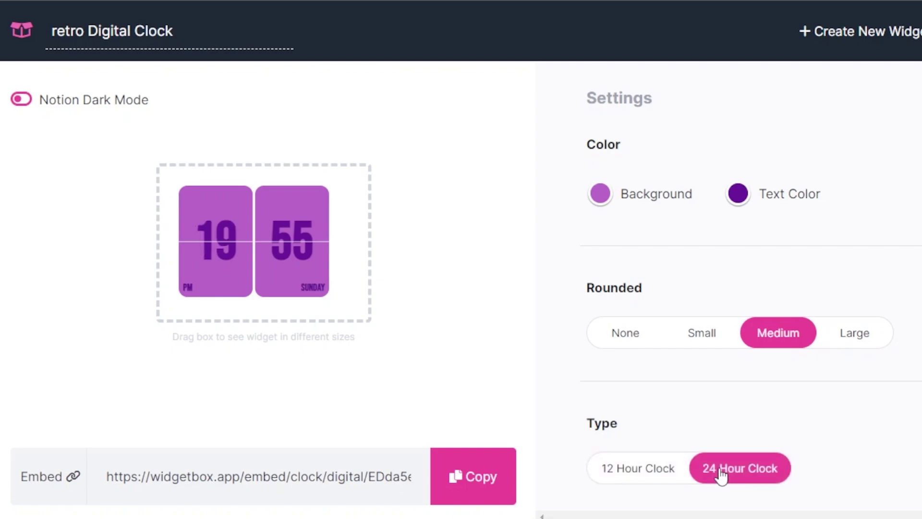
left_click(663, 483)
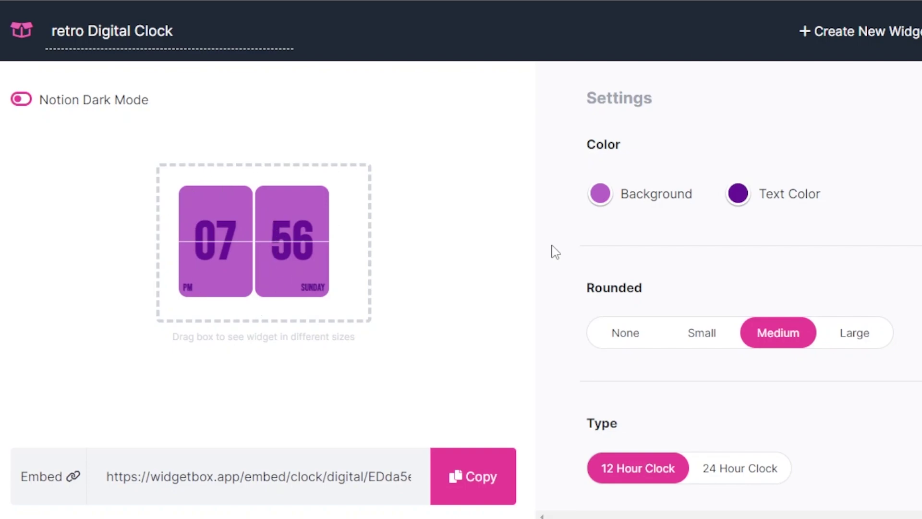
Preview the clock in Notion Dark Mode, then copy its embed URL.
left_click(601, 195)
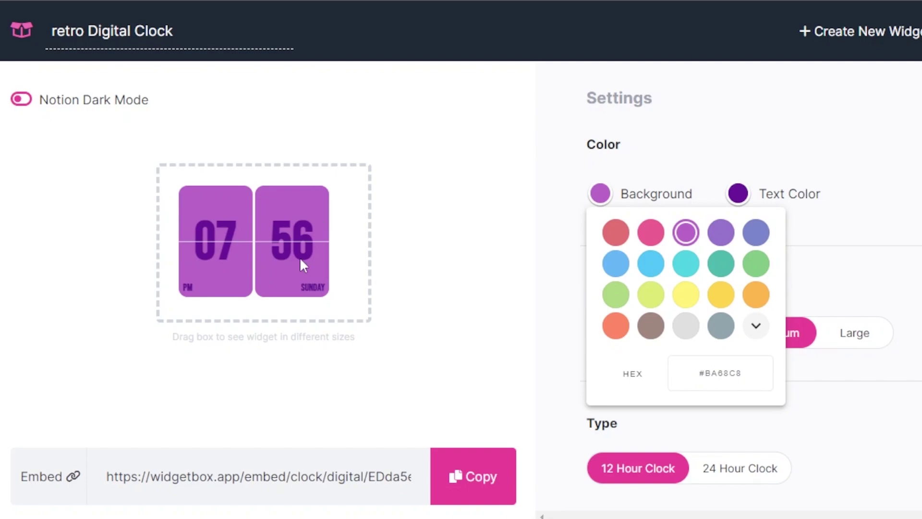
left_click(466, 318)
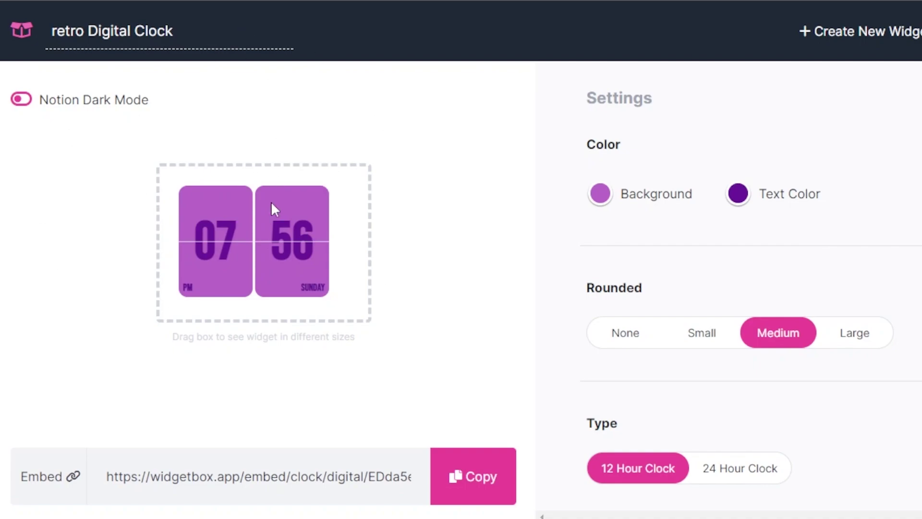
left_click(21, 101)
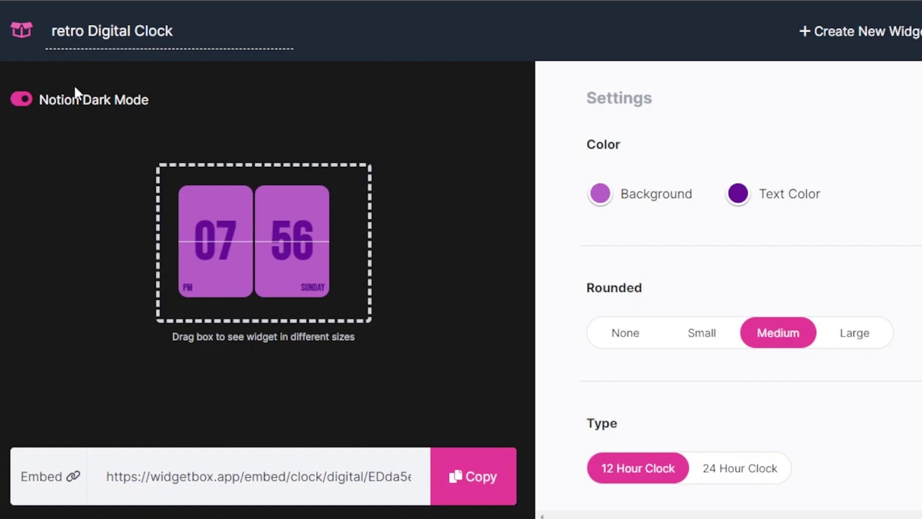
left_click(22, 99)
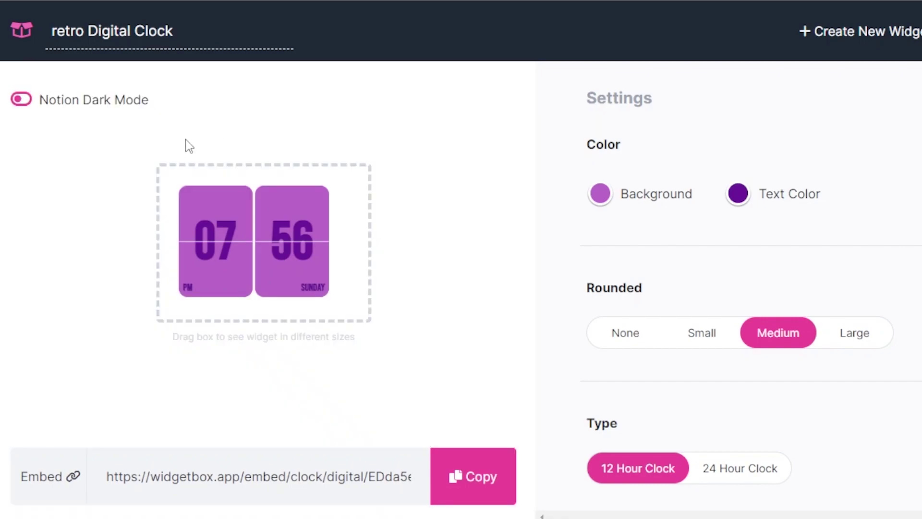
left_click(476, 491)
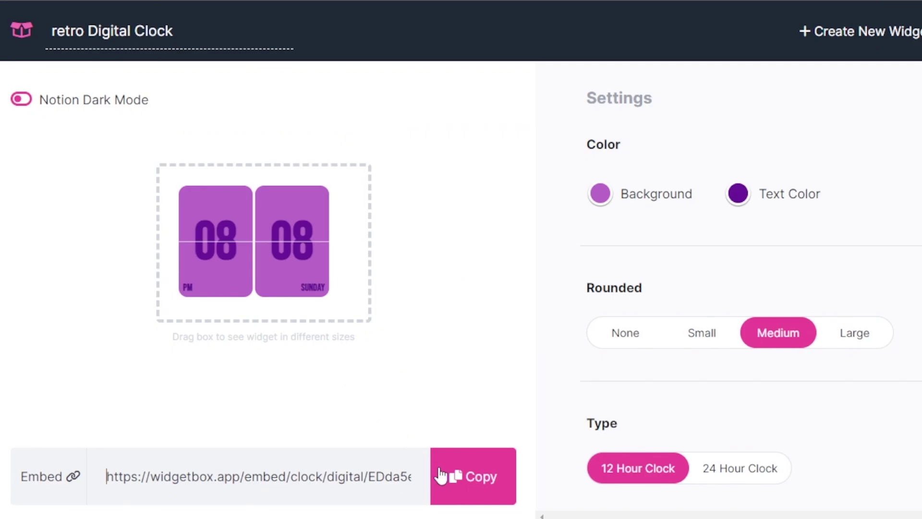
left_click(445, 476)
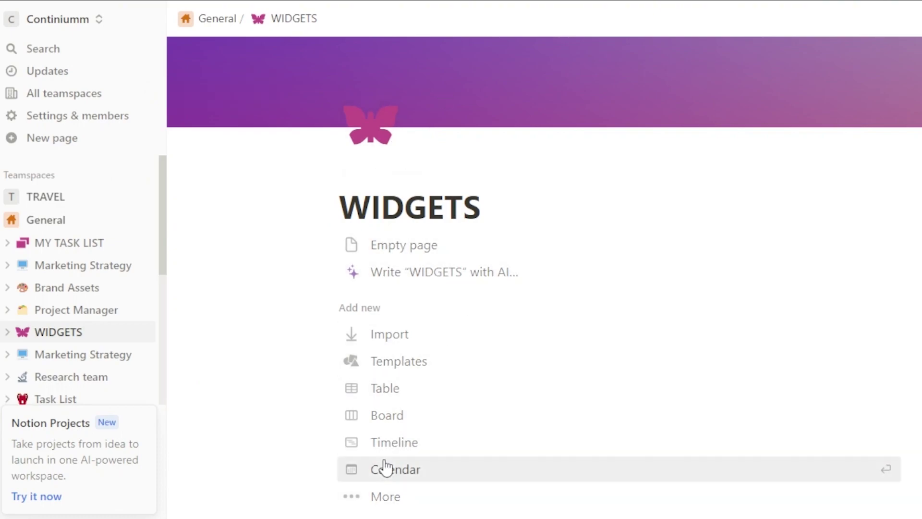
Paste the clock URL into the WIDGETS page as an embed.
right_click(373, 308)
left_click(595, 107)
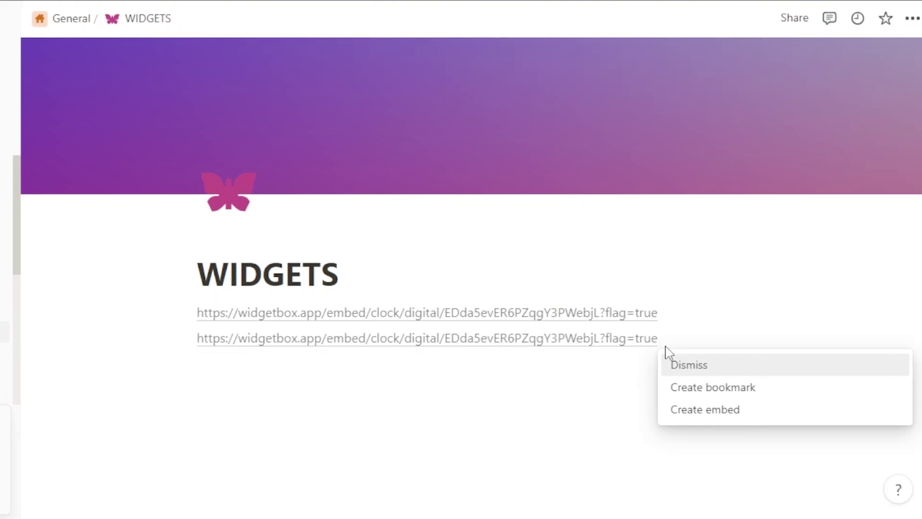
left_click(699, 420)
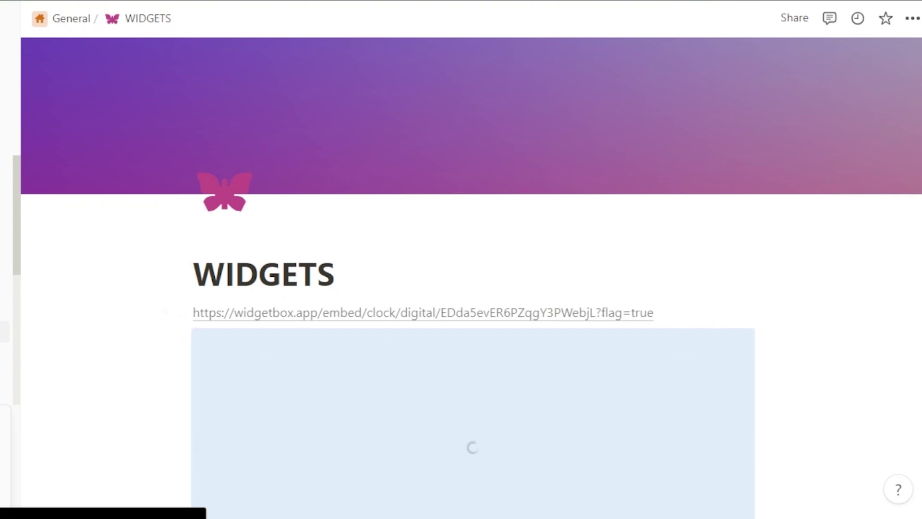
scroll(470, 288, "down", 4)
scroll(471, 288, "up", 2)
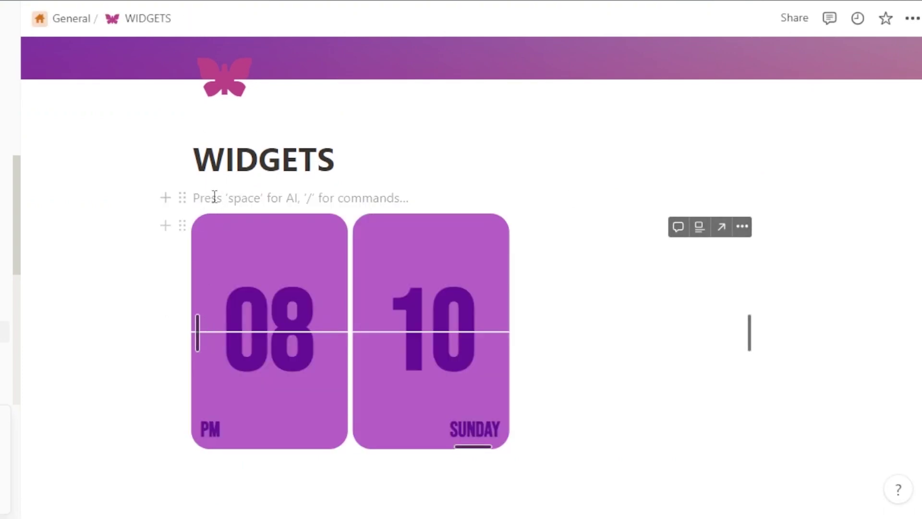
Label the embed 'RETRO CLOCK' and shrink the clock embed.
type("RETRO CLOCK")
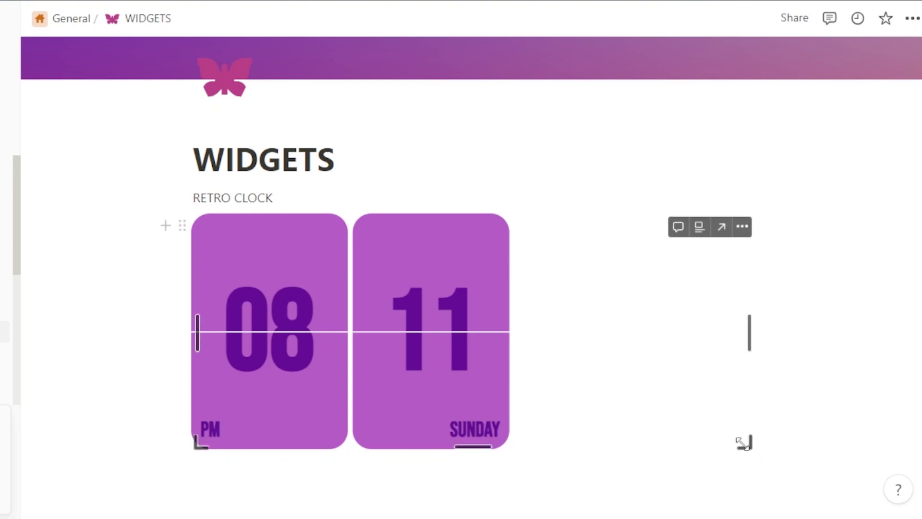
left_click_drag(744, 444, 546, 385)
left_click_drag(427, 329, 264, 314)
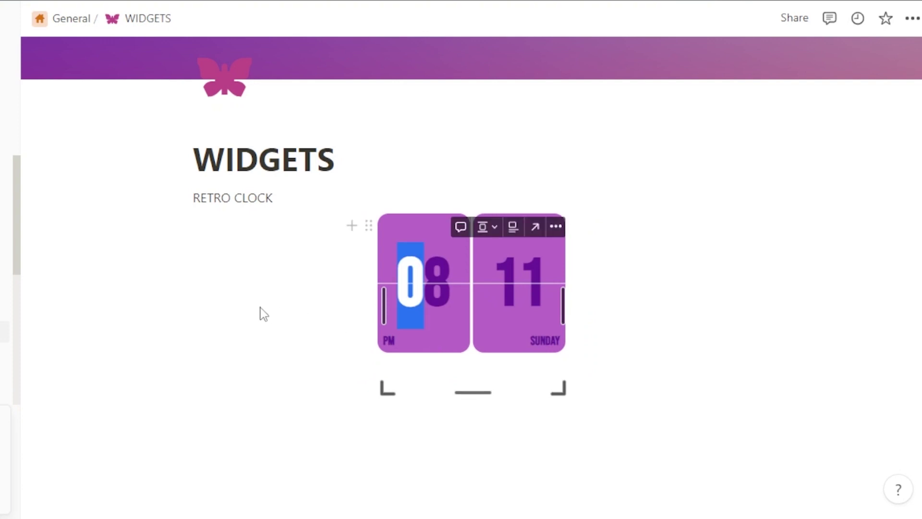
left_click(263, 314)
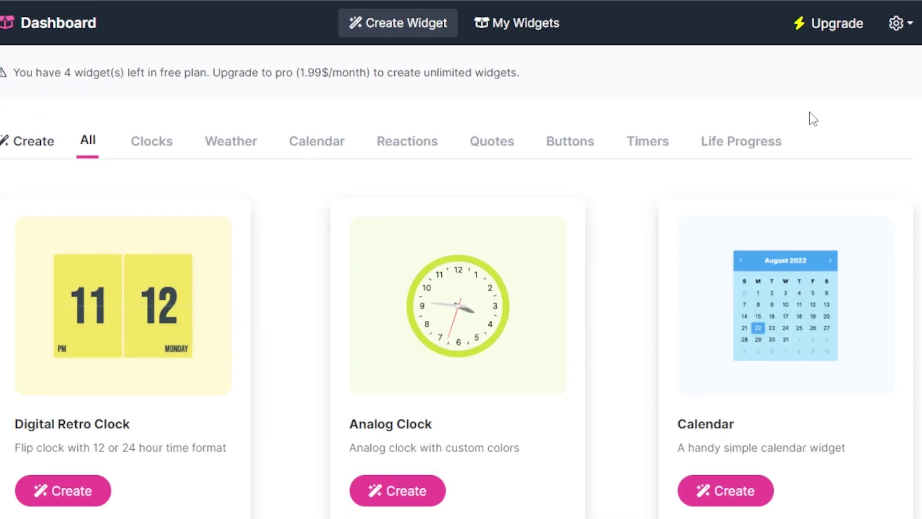
Find Life Progress Bar in the gallery and create an Untitled one.
scroll(461, 259, "down", 15)
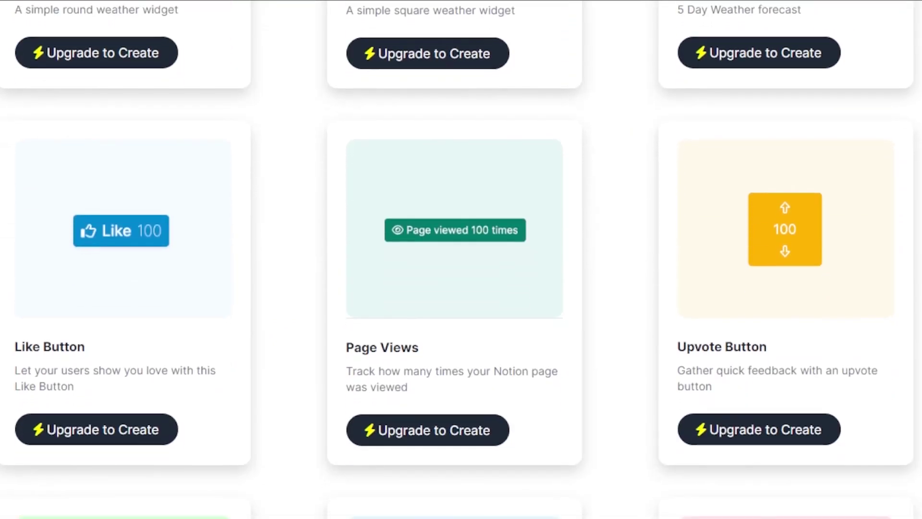
scroll(461, 260, "down", 4)
scroll(461, 259, "up", 1)
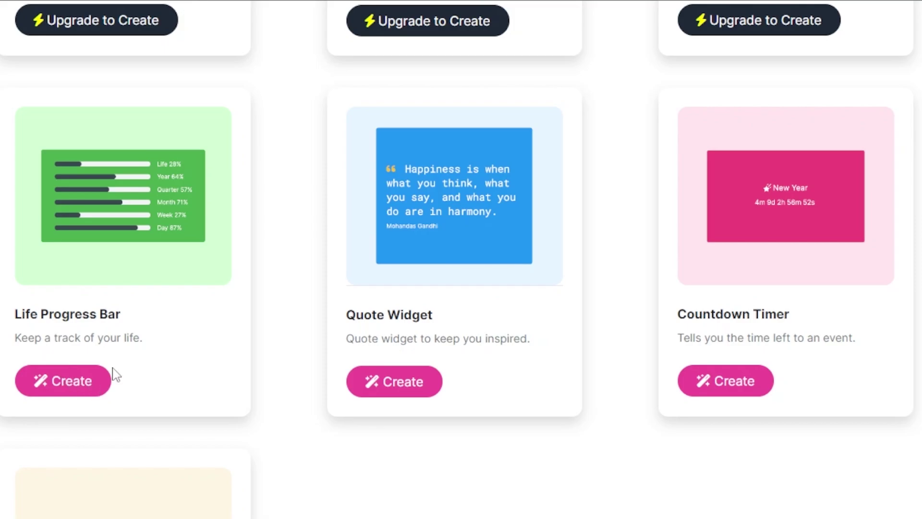
left_click(79, 382)
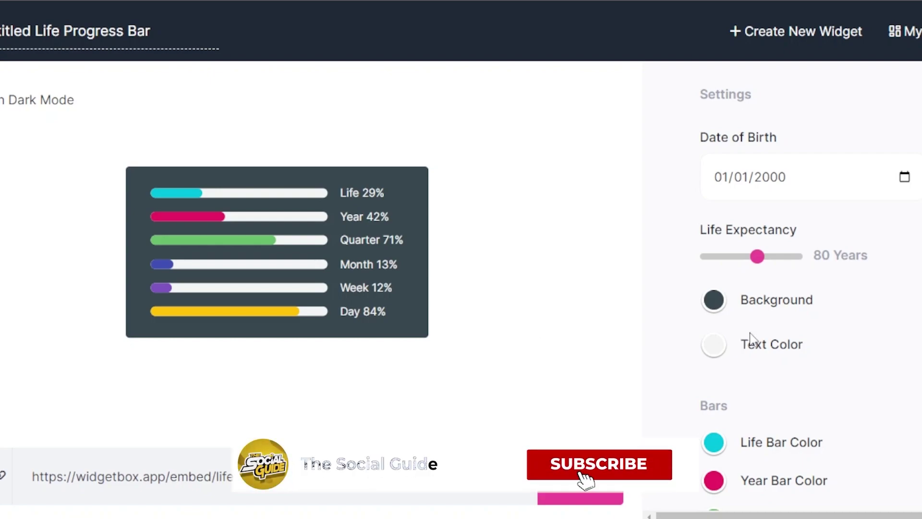
Drag the Life Expectancy slider to 78 years, raising the Life bar to 30%.
scroll(783, 288, "down", 2)
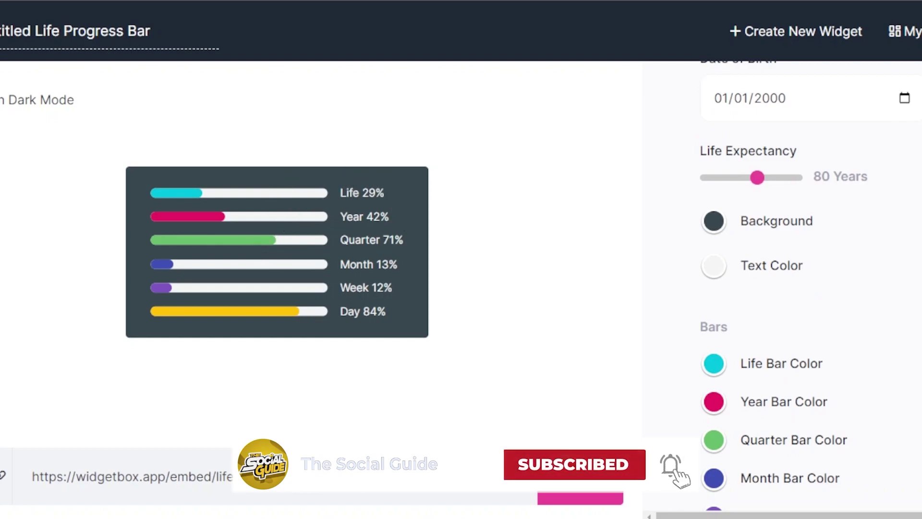
scroll(895, 165, "up", 1)
scroll(690, 161, "up", 2)
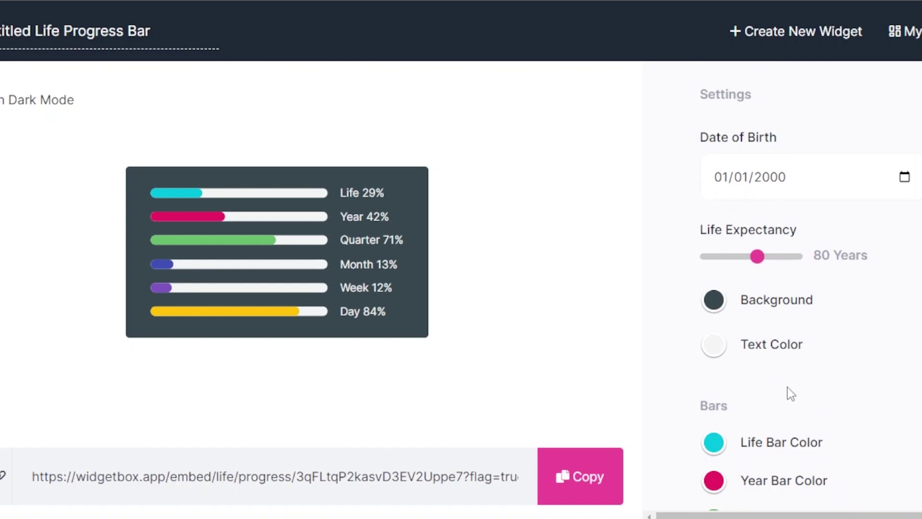
left_click(812, 187)
scroll(783, 288, "down", 3)
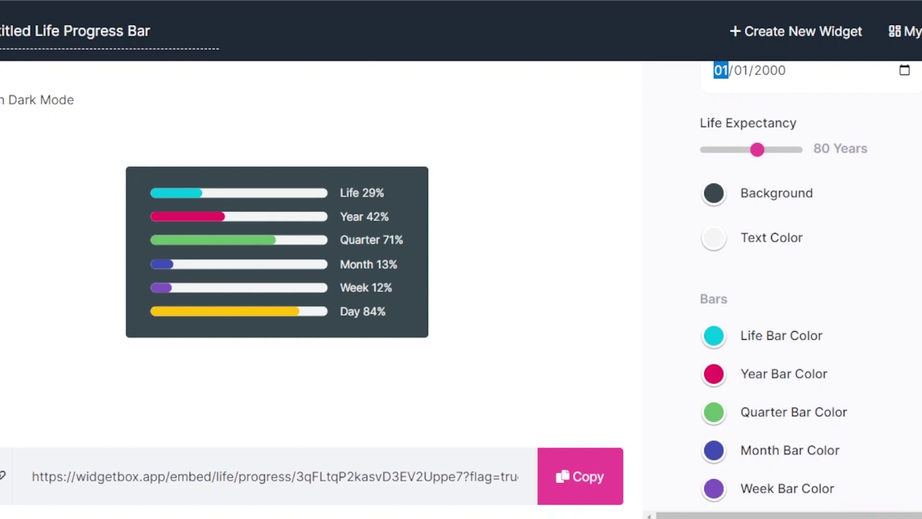
left_click(792, 145)
left_click_drag(793, 144, 754, 144)
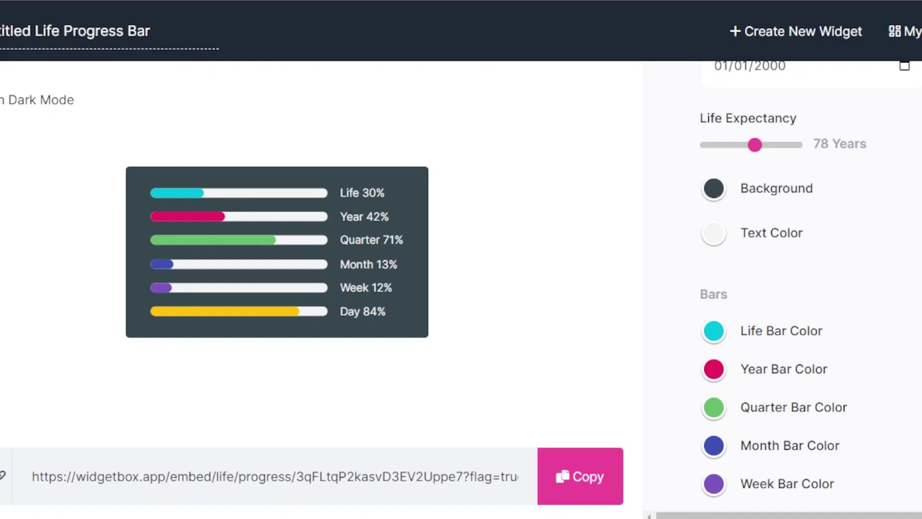
scroll(783, 288, "down", 6)
scroll(653, 265, "up", 3)
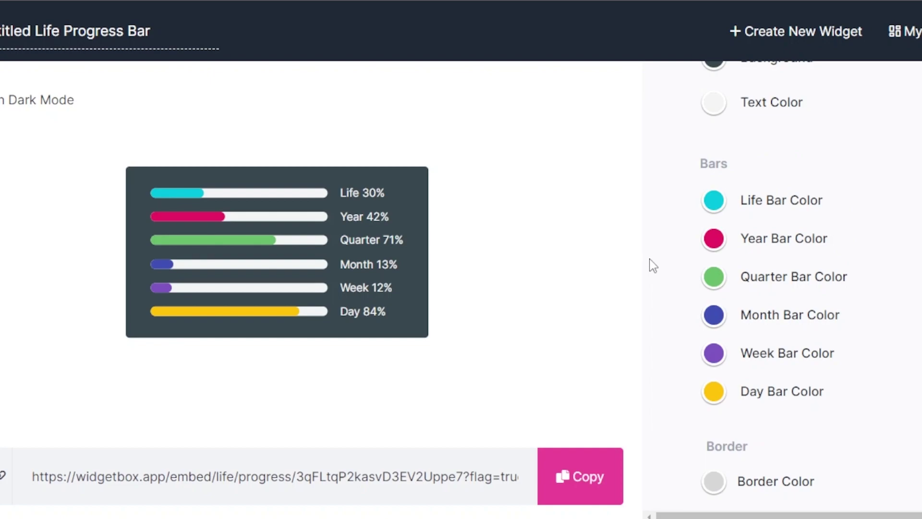
Copy the progress bar's embed link and embed it below the retro clock.
left_click(586, 484)
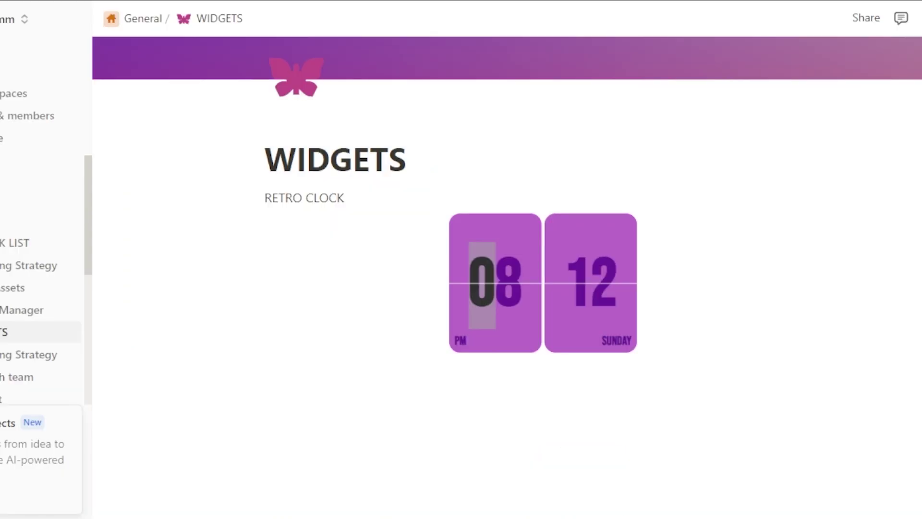
scroll(338, 379, "down", 1)
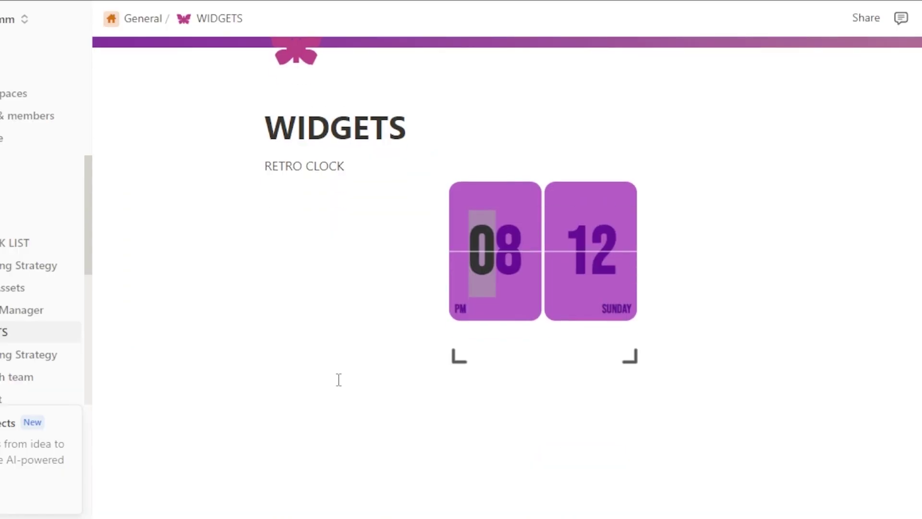
left_click(294, 390)
right_click(282, 385)
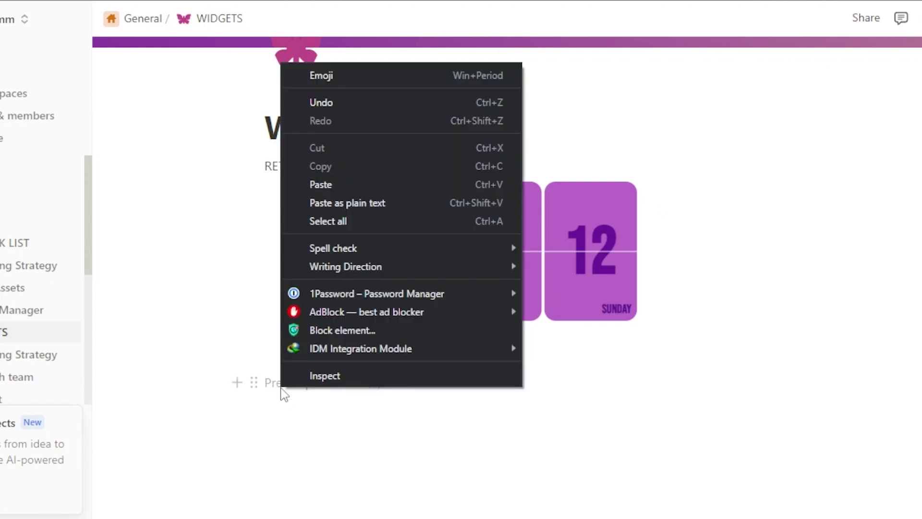
left_click(332, 184)
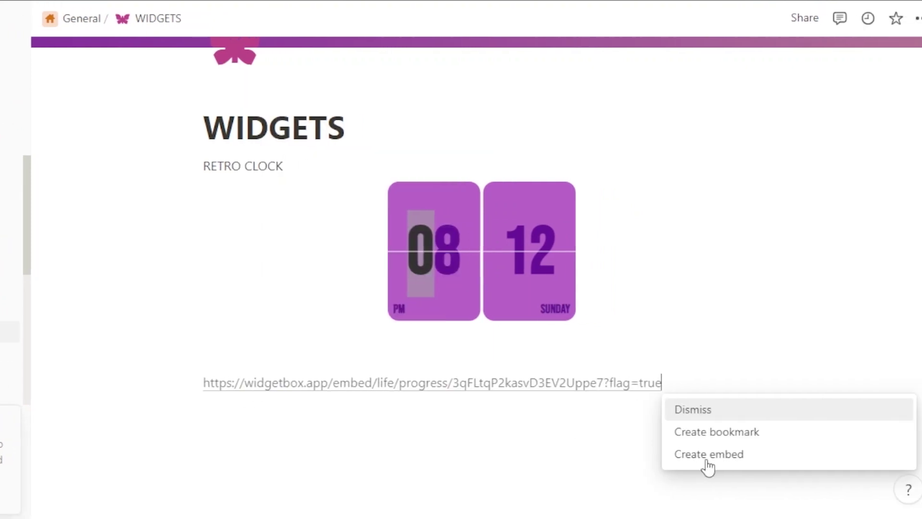
left_click(694, 458)
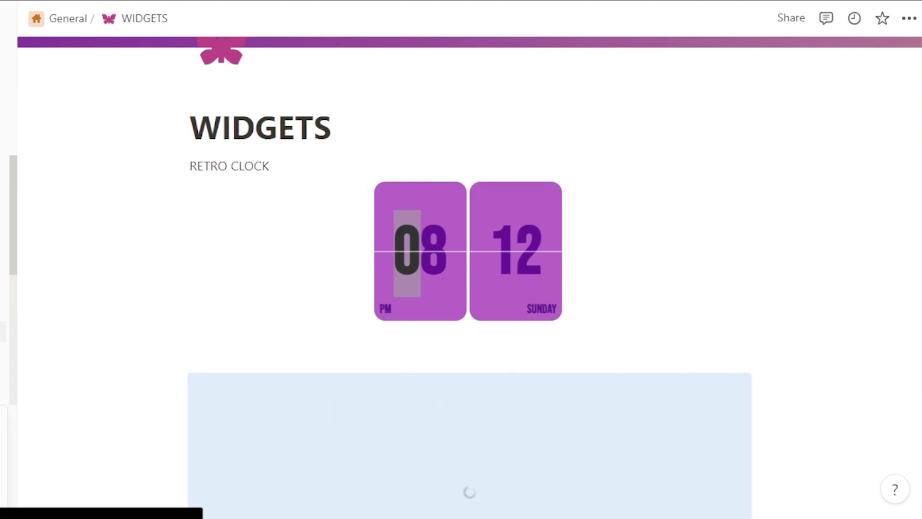
scroll(396, 137, "down", 4)
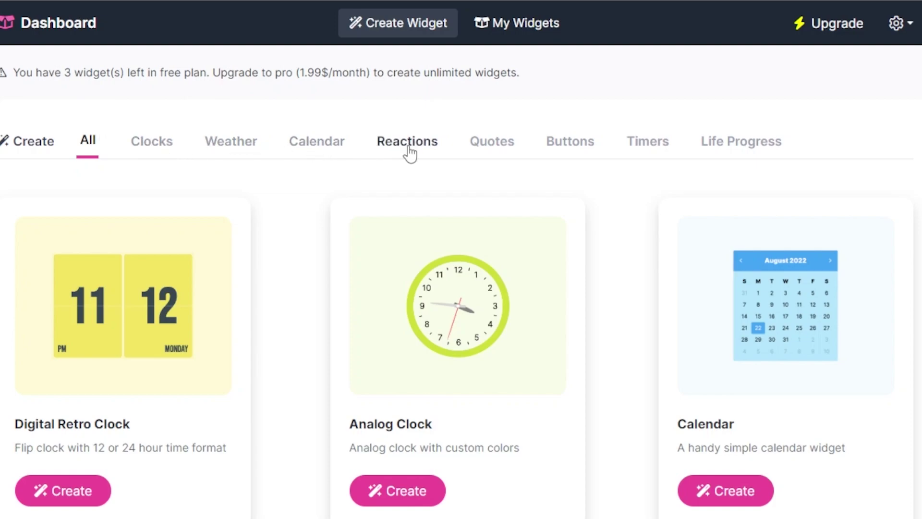
Create a new calendar widget from the Calendar tab with a light pink background.
left_click(323, 153)
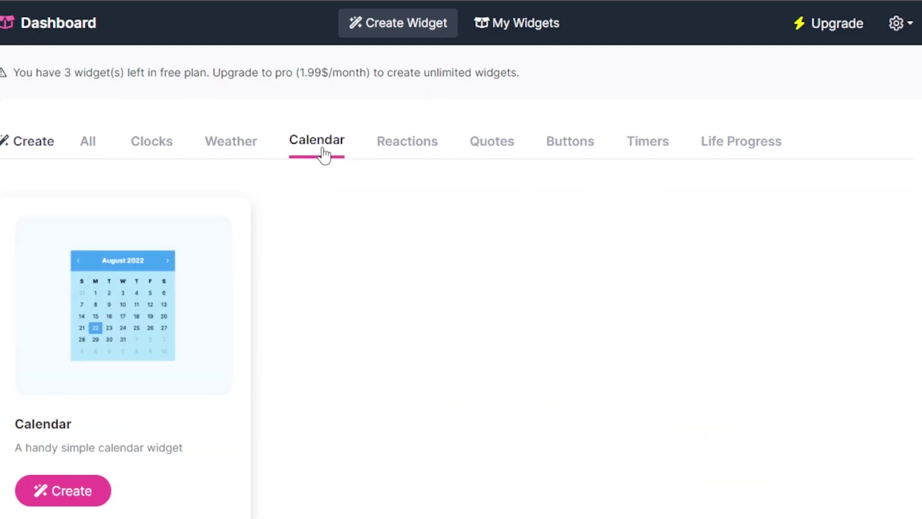
left_click(69, 491)
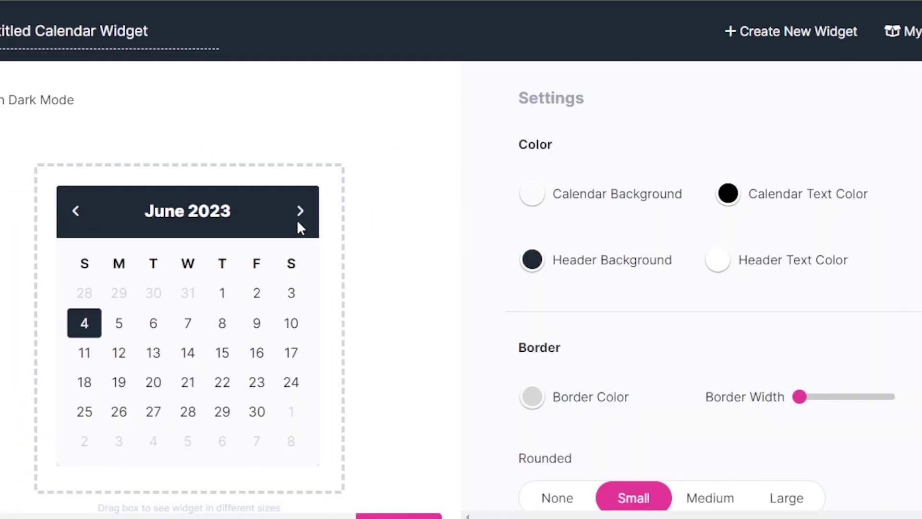
scroll(714, 286, "down", 1)
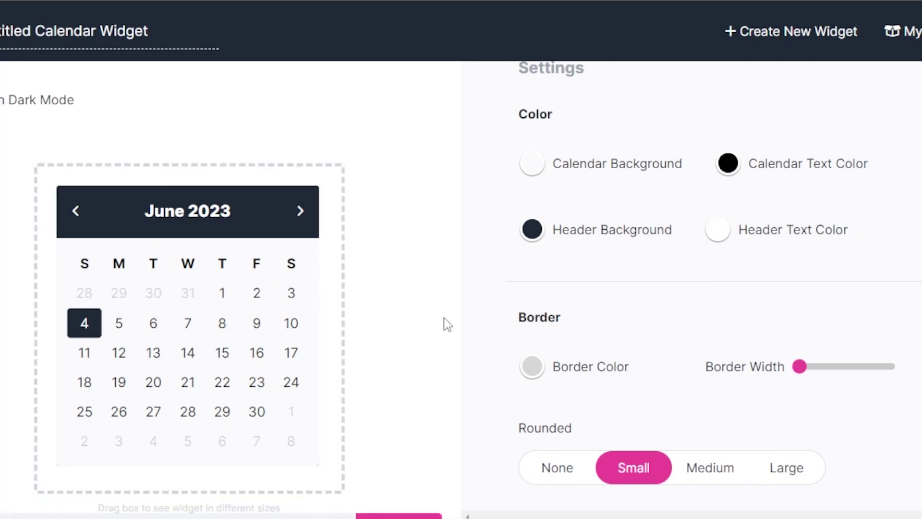
left_click(533, 164)
left_click(619, 206)
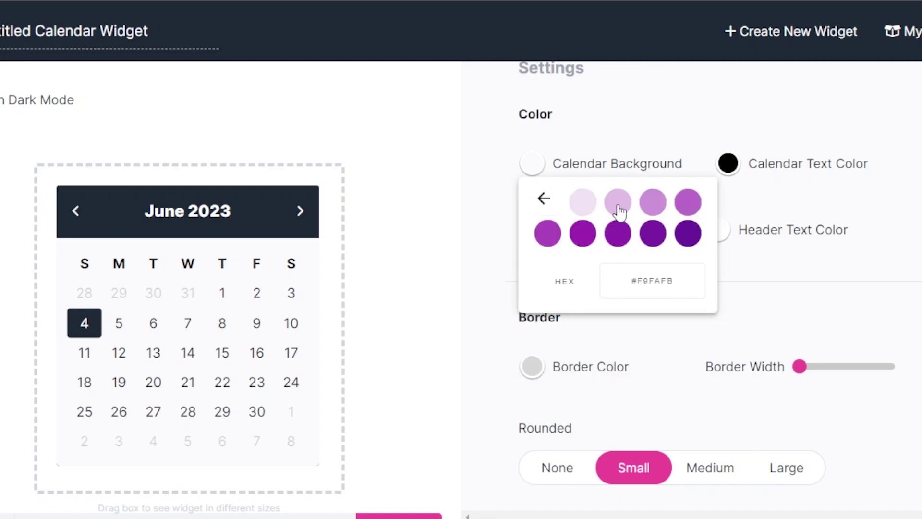
left_click(577, 210)
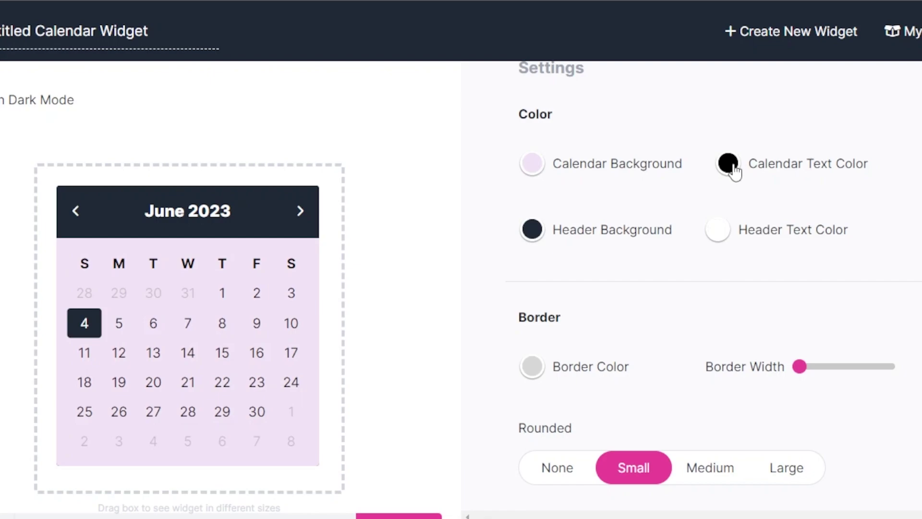
Set the calendar text to white and the header background to dark purple.
left_click(731, 166)
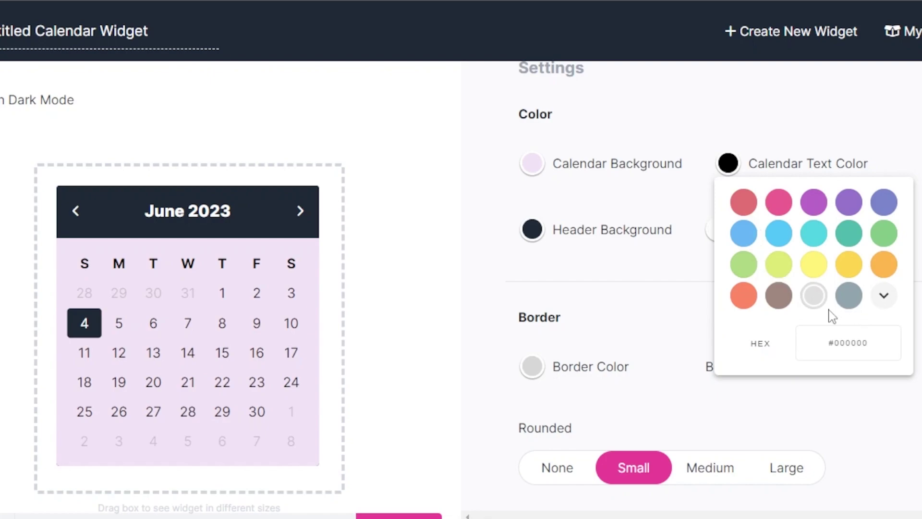
left_click(814, 299)
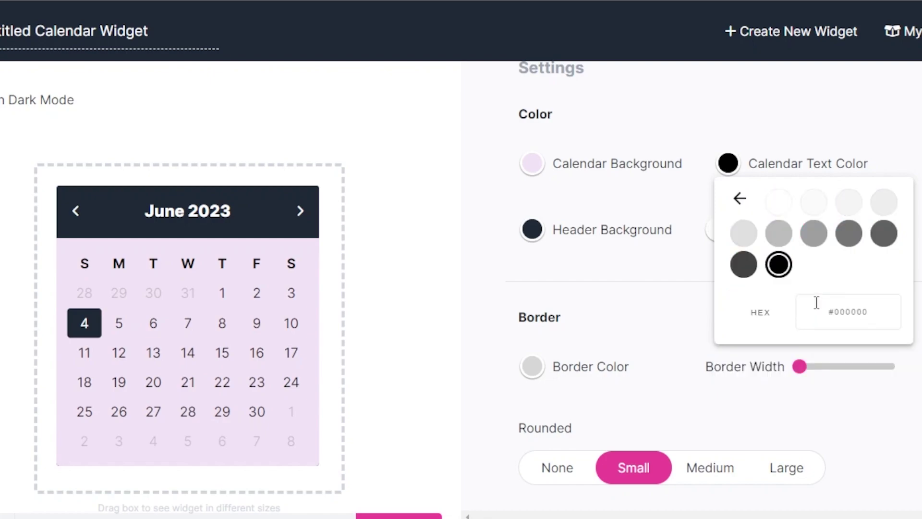
left_click(787, 204)
left_click(533, 229)
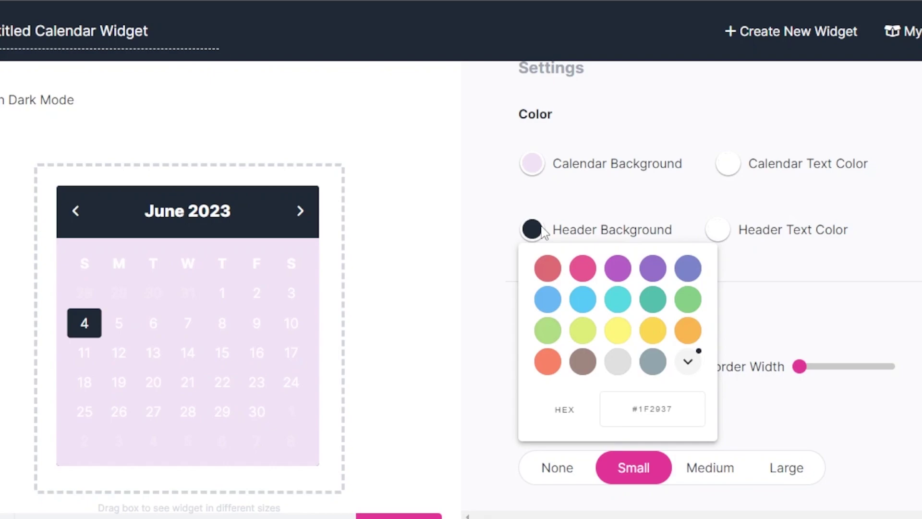
left_click(619, 270)
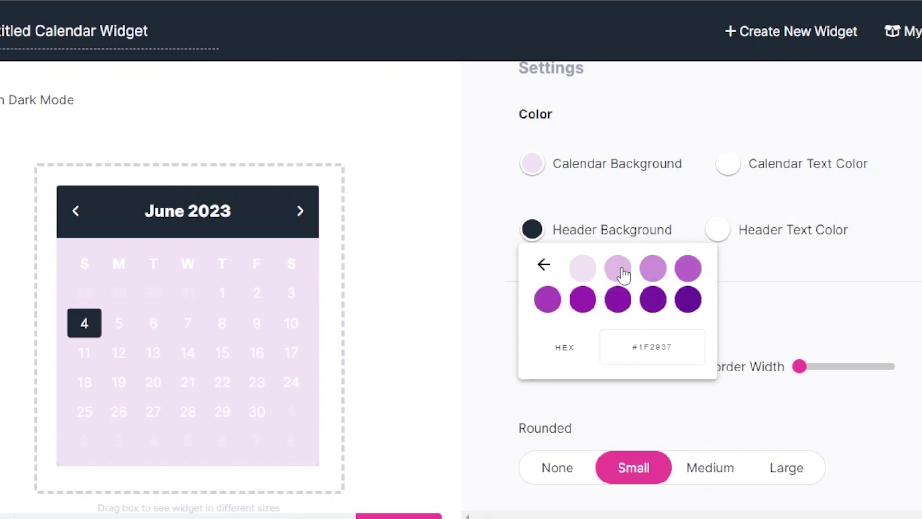
left_click(658, 303)
Change the calendar date text colour to dark purple.
left_click(718, 234)
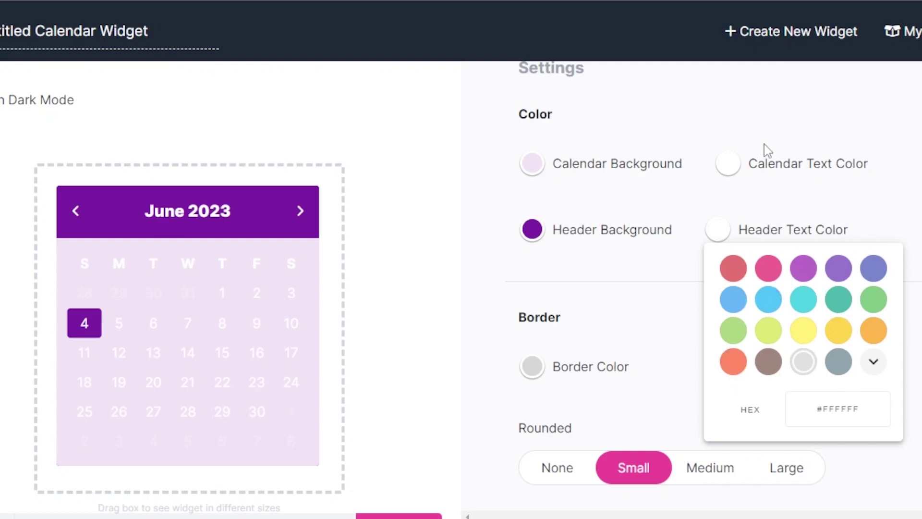
left_click(729, 166)
left_click(729, 165)
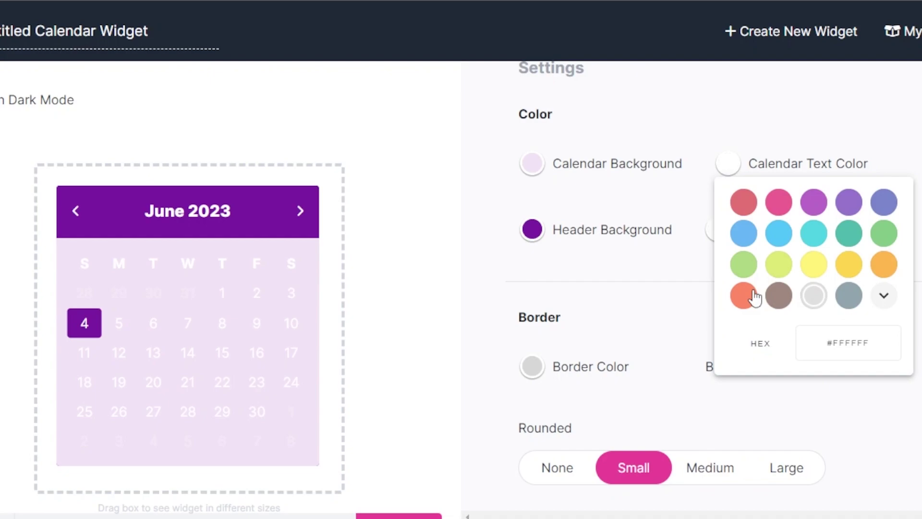
left_click(816, 300)
left_click(737, 209)
left_click(815, 210)
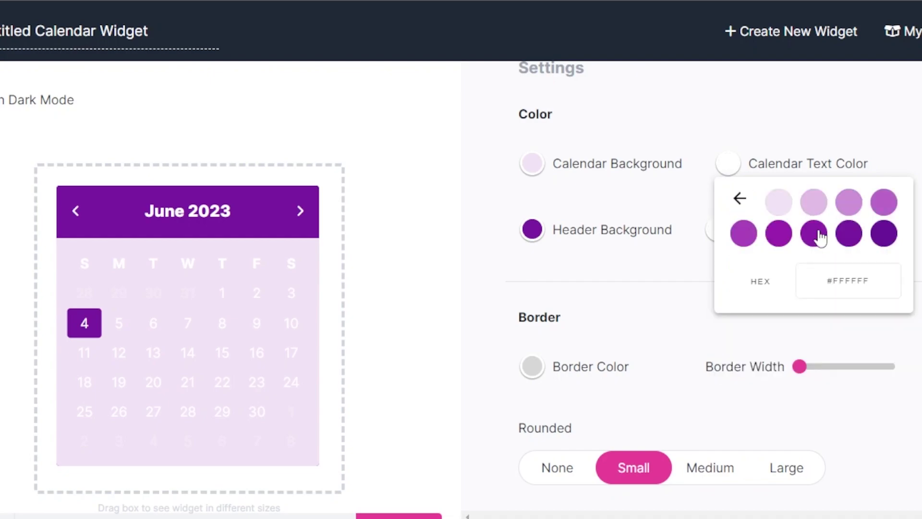
left_click(849, 234)
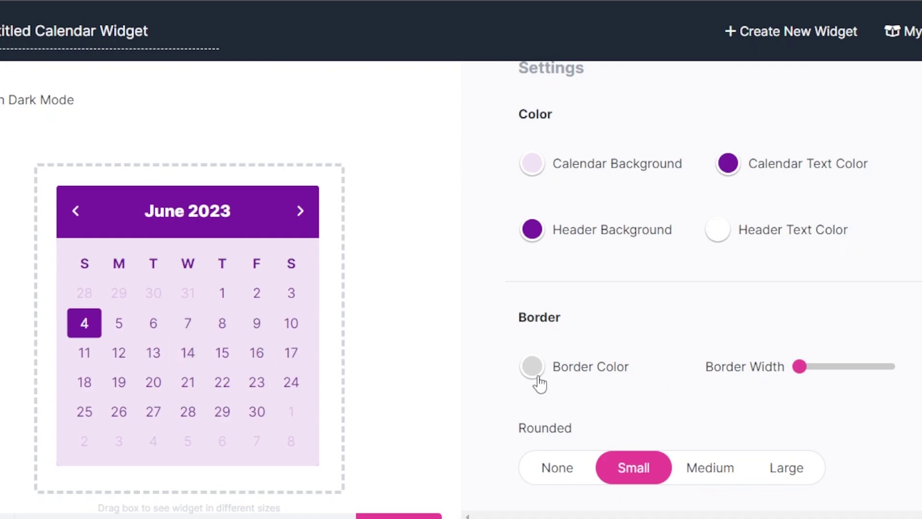
Try a thicker border and make the calendar border light purple.
left_click_drag(800, 367, 779, 381)
left_click(529, 366)
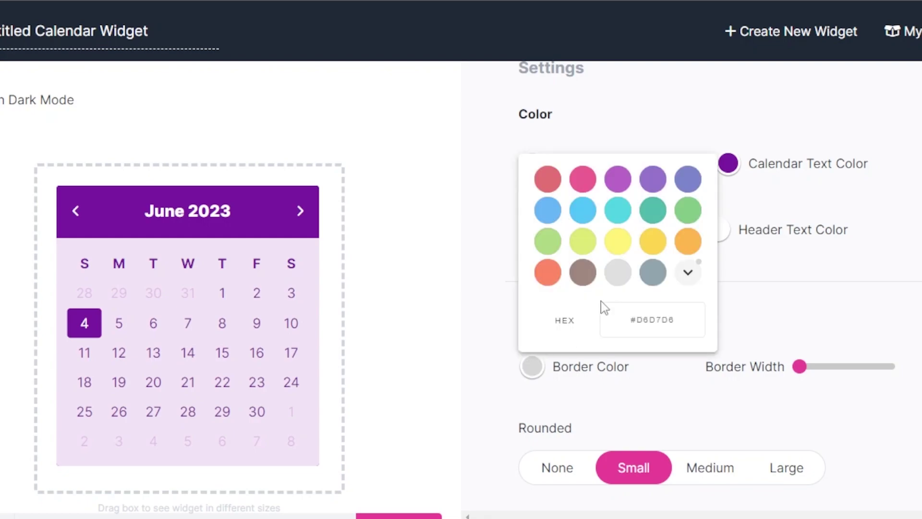
left_click(616, 179)
left_click(617, 242)
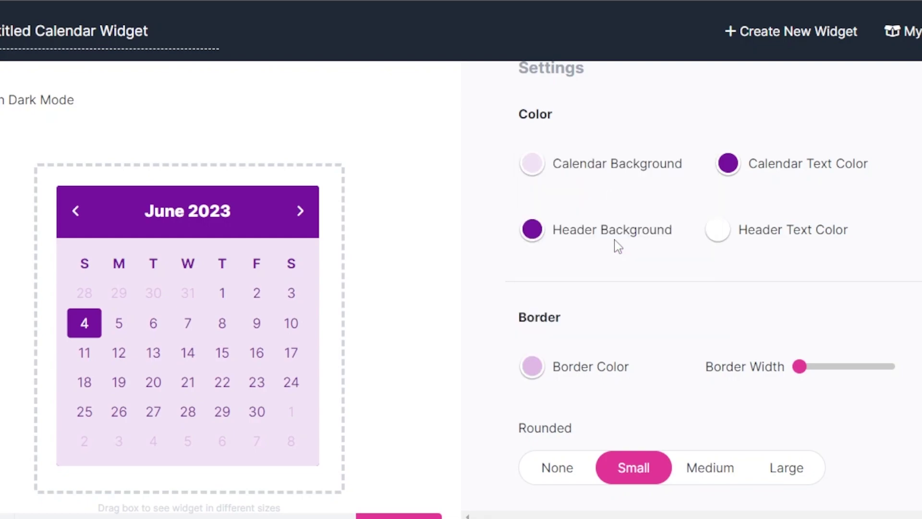
Compare corner roundings and set the calendar to Medium rounded corners.
left_click(540, 468)
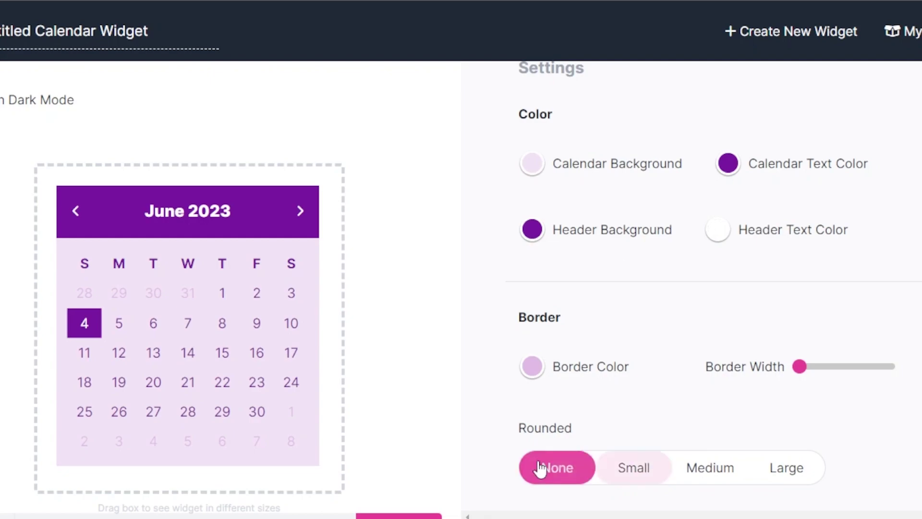
left_click(632, 474)
left_click(711, 478)
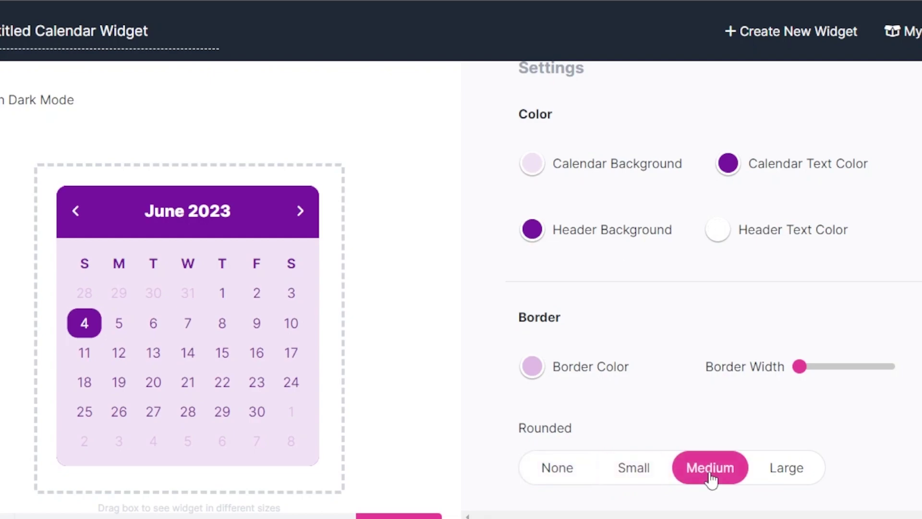
left_click(763, 475)
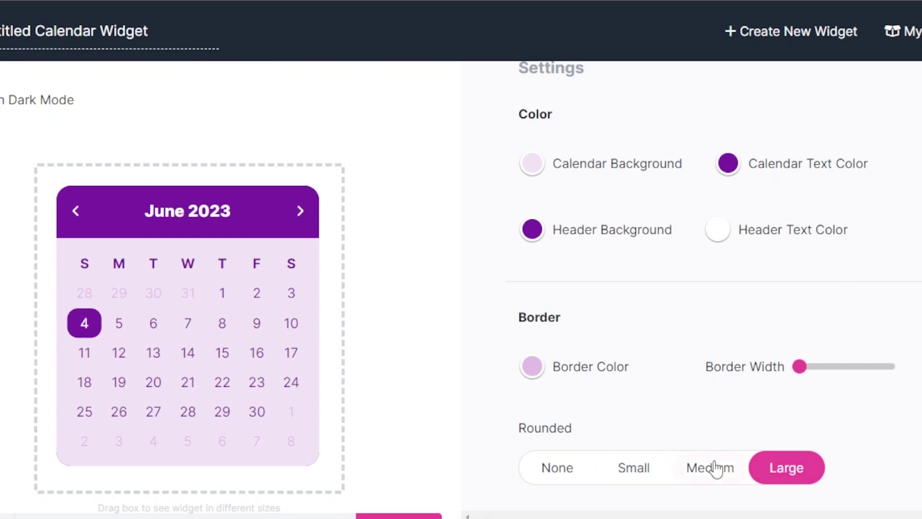
left_click(716, 468)
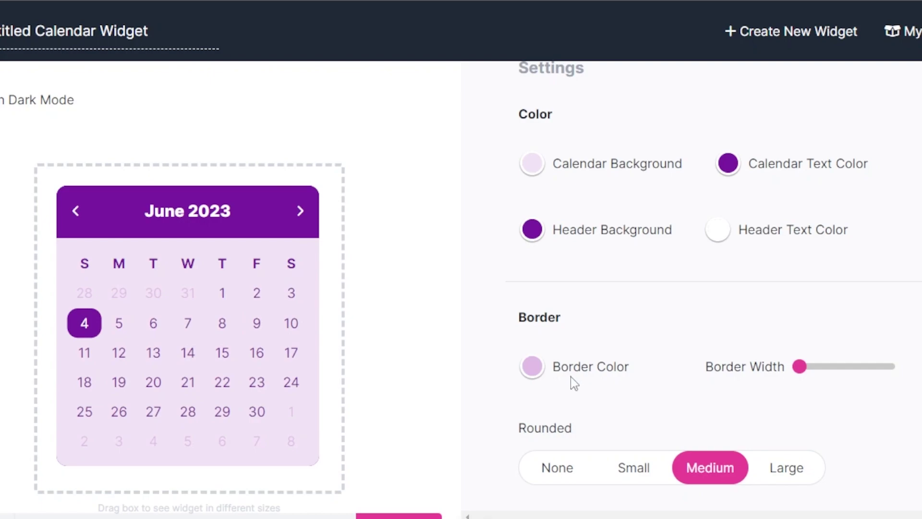
scroll(572, 381, "up", 1)
scroll(572, 382, "down", 1)
Save the calendar widget and embed its link below the progress bars in Notion.
left_click(396, 517)
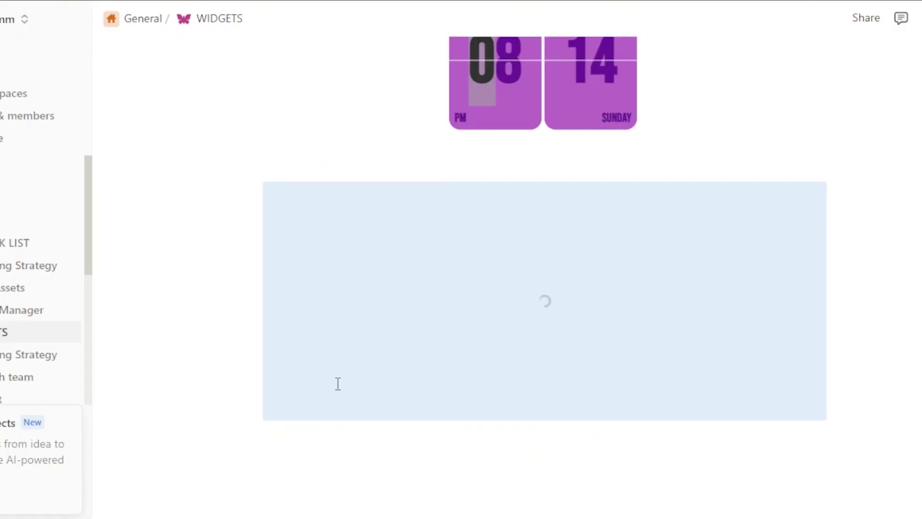
scroll(338, 383, "down", 1)
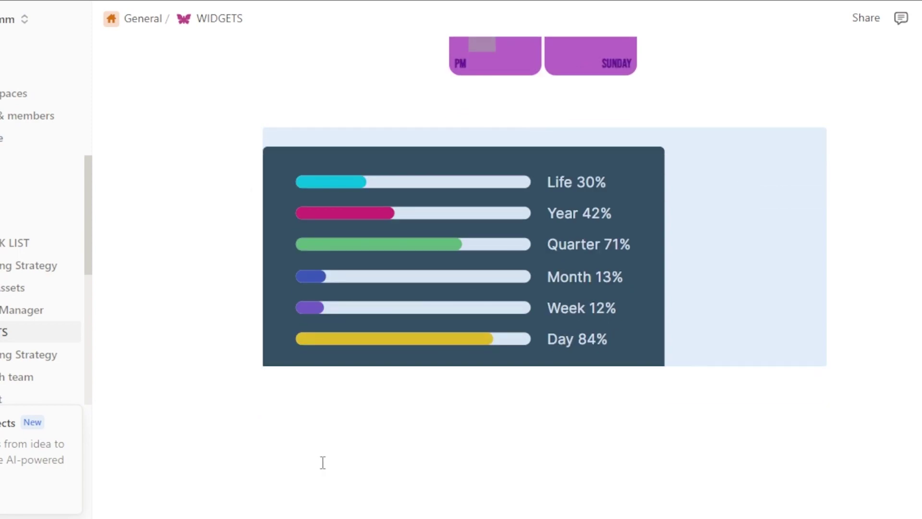
left_click(288, 444)
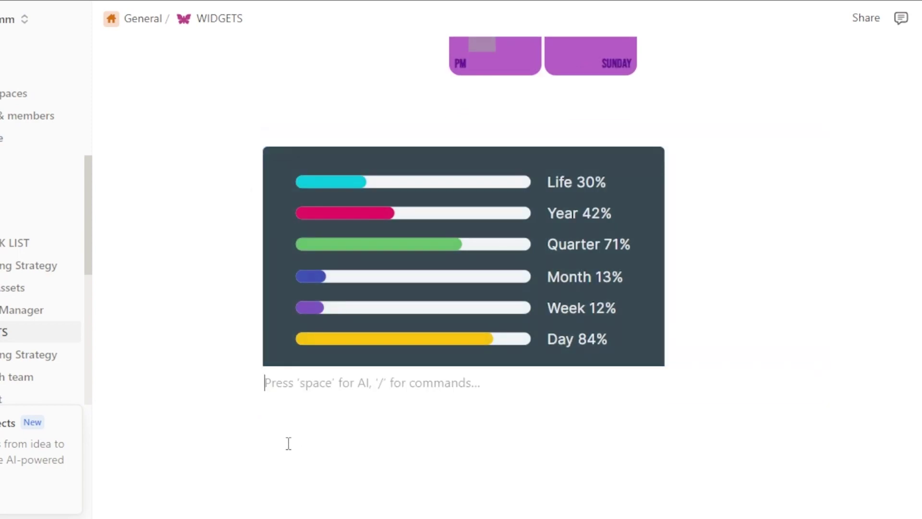
right_click(288, 399)
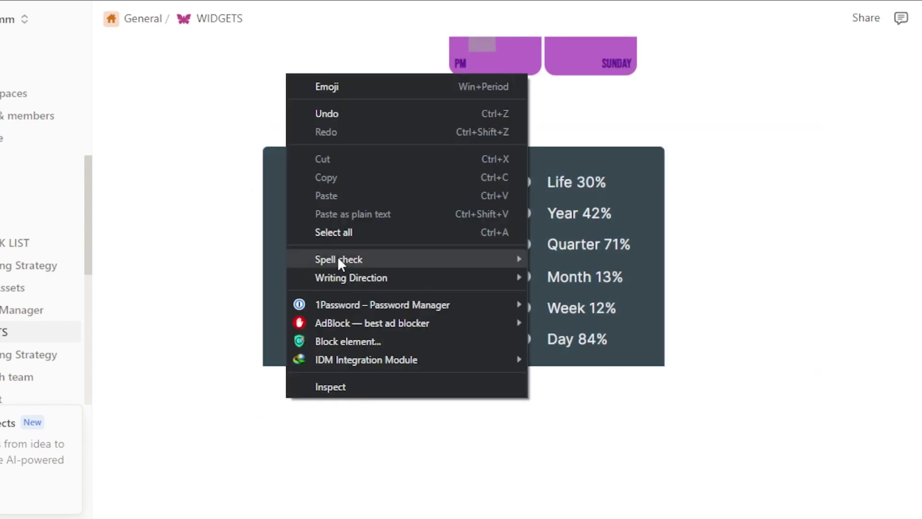
left_click(270, 474)
right_click(275, 395)
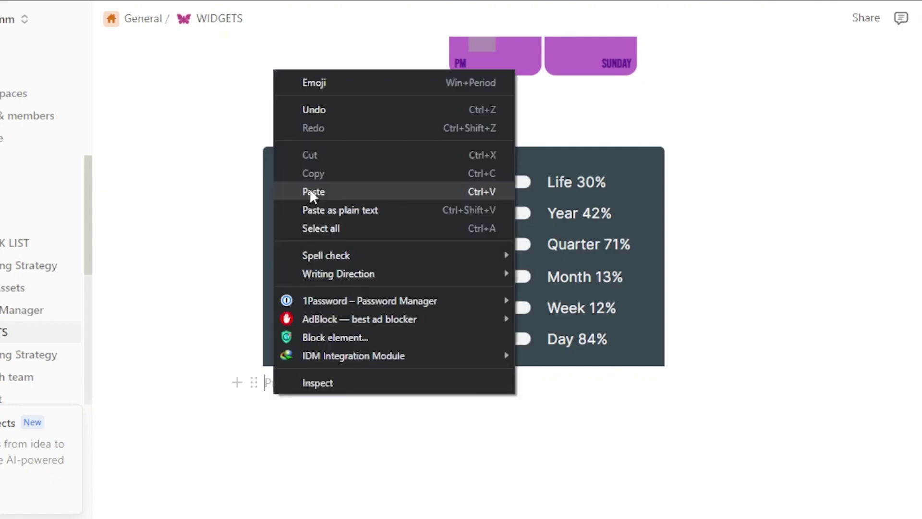
left_click(310, 189)
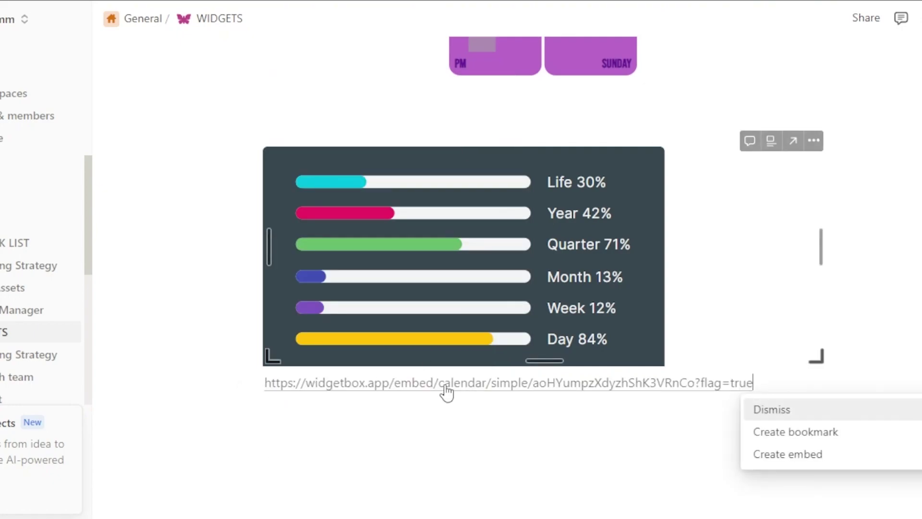
left_click(813, 456)
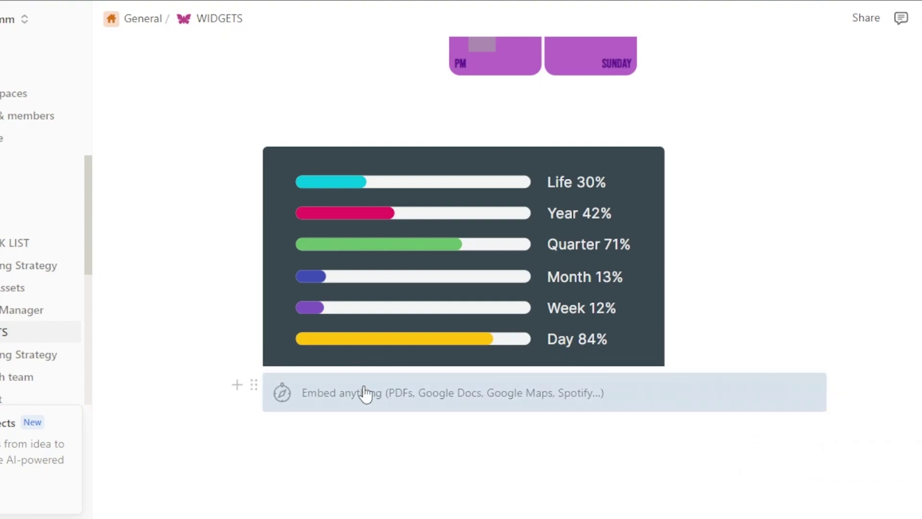
mouse_move(807, 144)
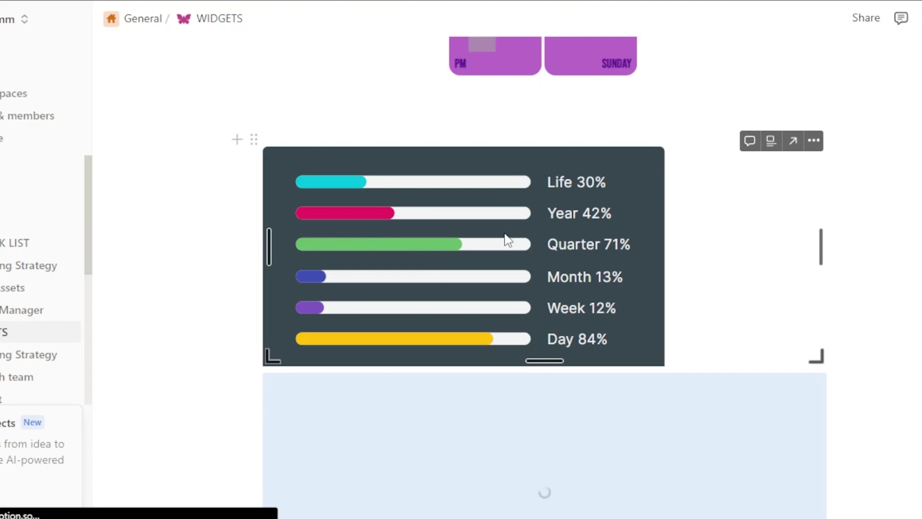
Delete the life-progress bar embed and move the June 2023 calendar directly under the retro clock.
left_click(814, 142)
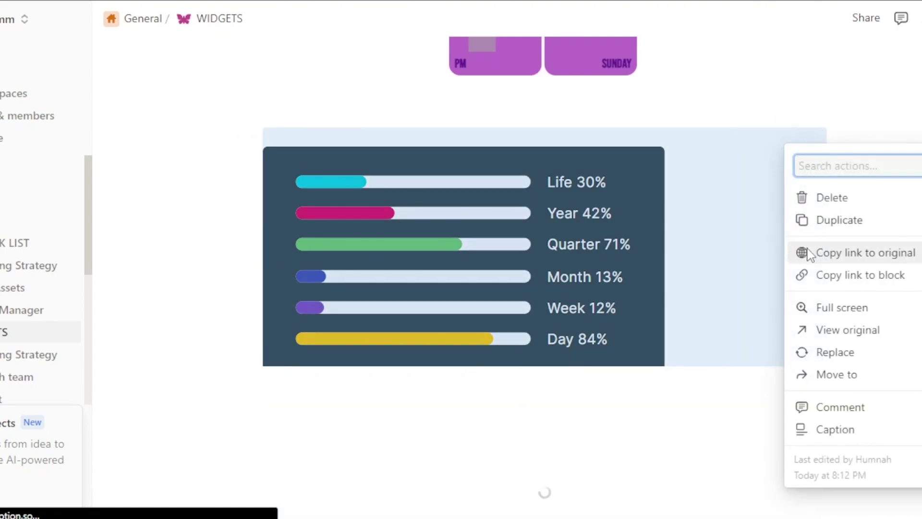
left_click(837, 198)
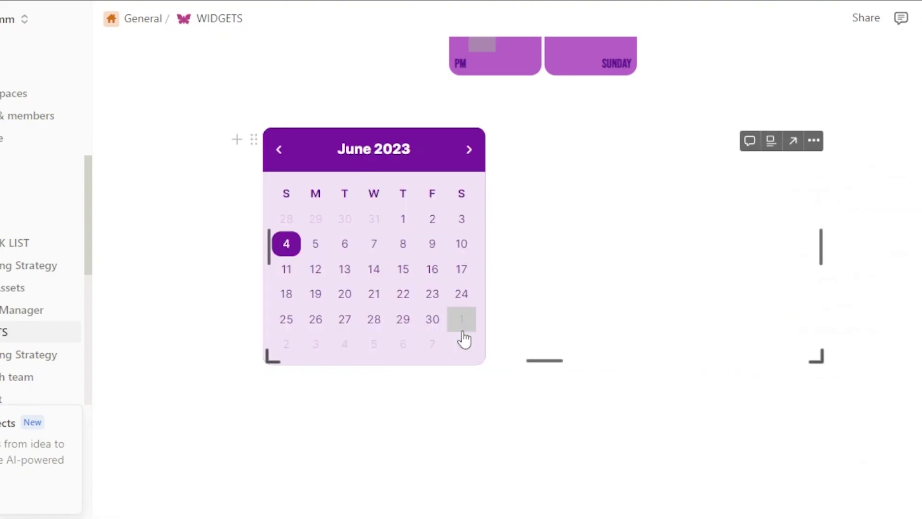
left_click_drag(253, 139, 334, 140)
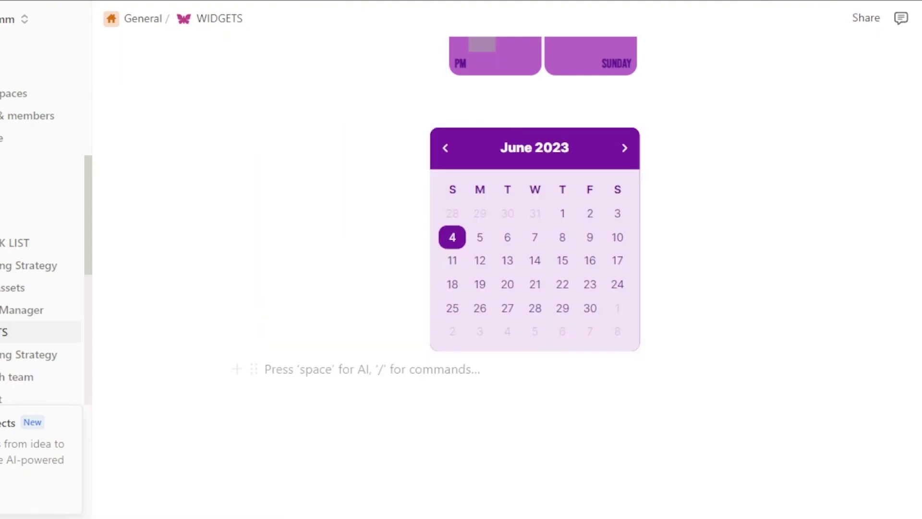
scroll(507, 289, "up", 5)
scroll(507, 288, "down", 6)
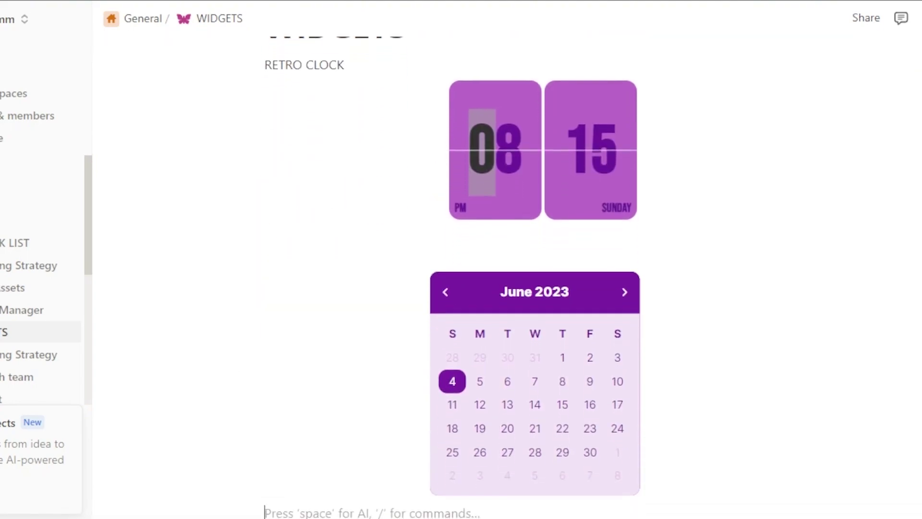
scroll(507, 288, "up", 1)
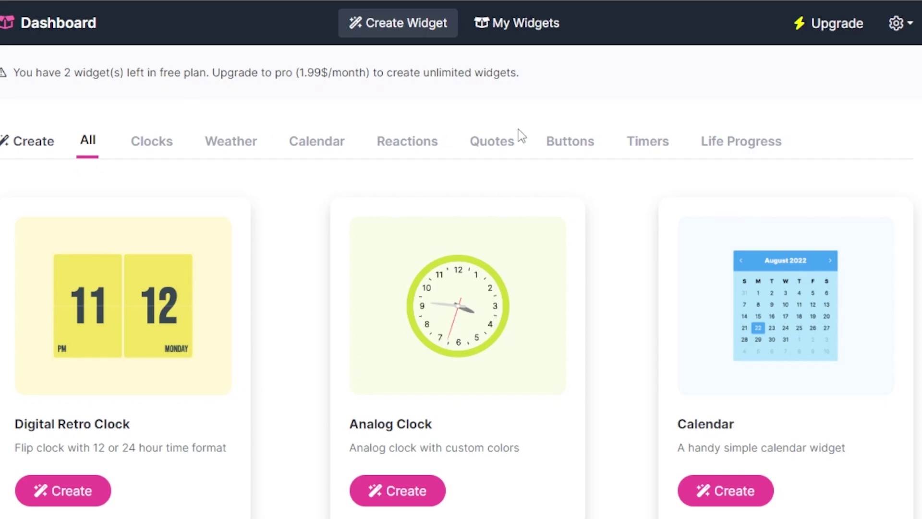
Browse the Timers, Quotes and Reactions widget categories, ending on the Quotes widgets.
left_click(641, 156)
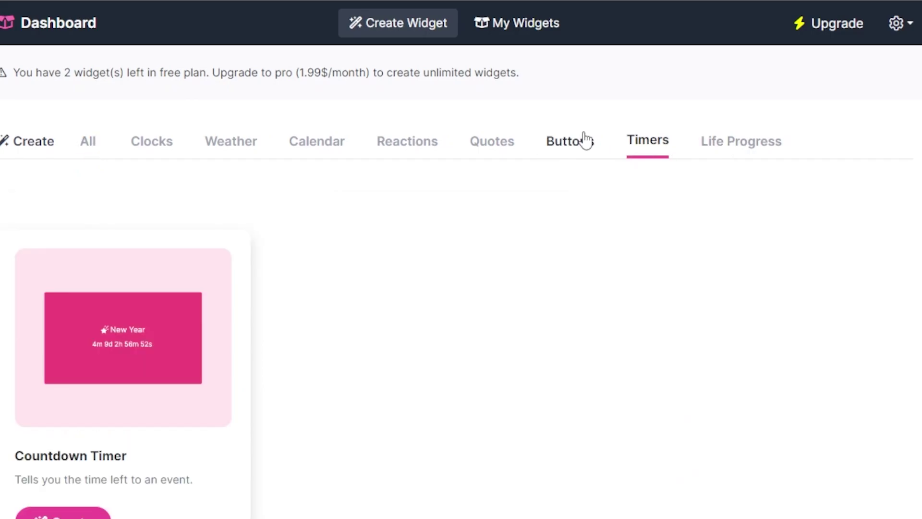
left_click(494, 145)
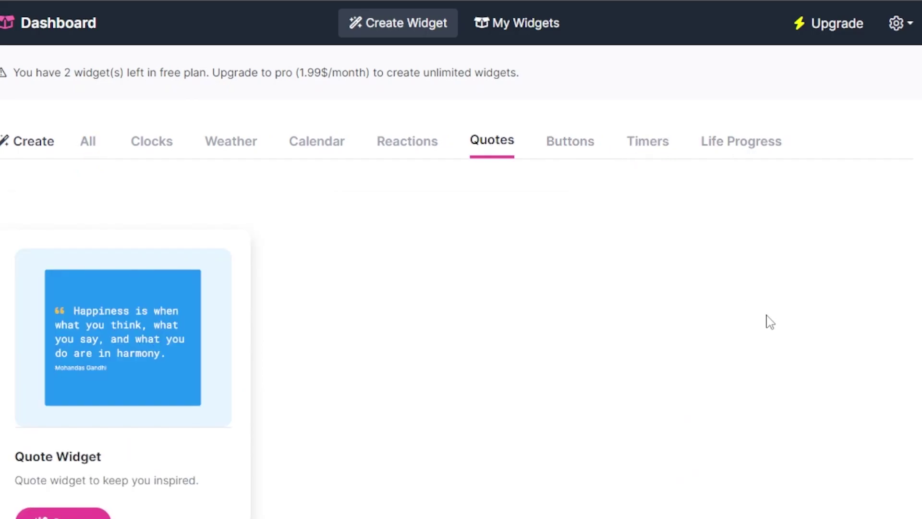
scroll(418, 76, "down", 3)
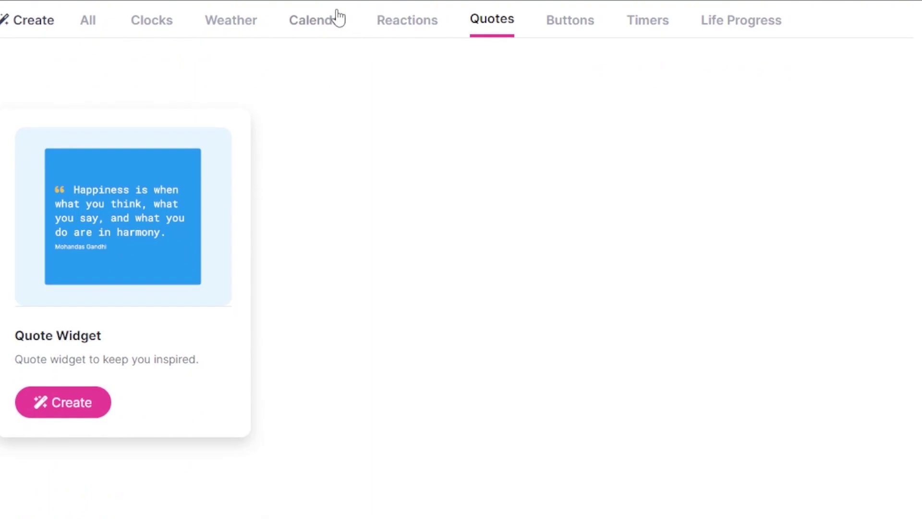
left_click(394, 21)
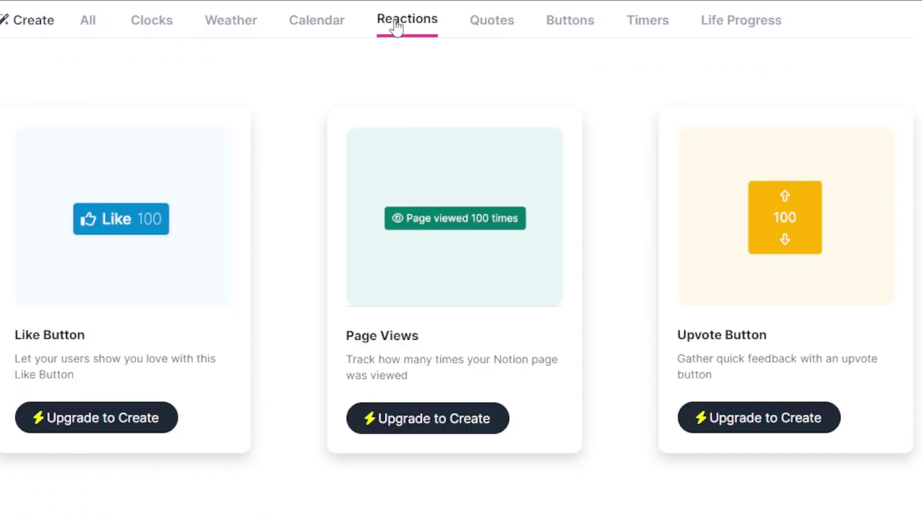
left_click(501, 25)
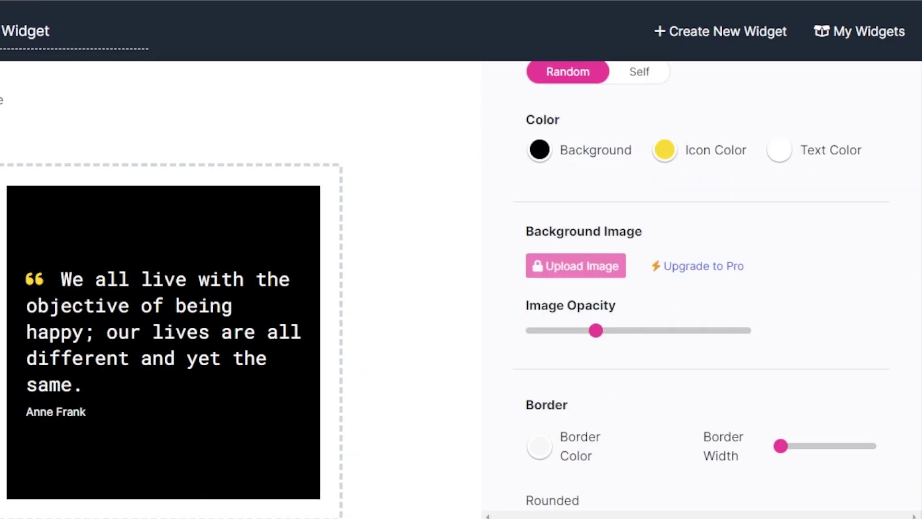
Set the new quote widget's Quote Type to Self, leaving empty quote and author fields.
scroll(701, 288, "up", 6)
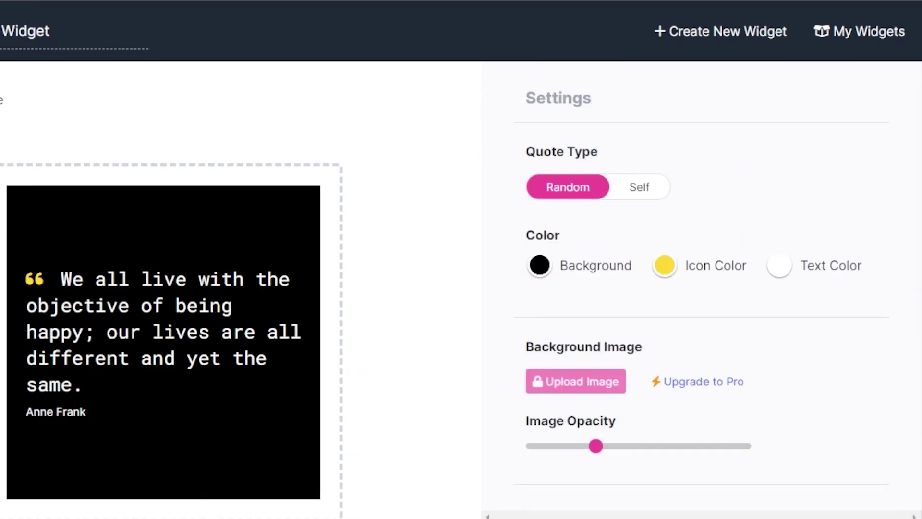
scroll(701, 288, "down", 8)
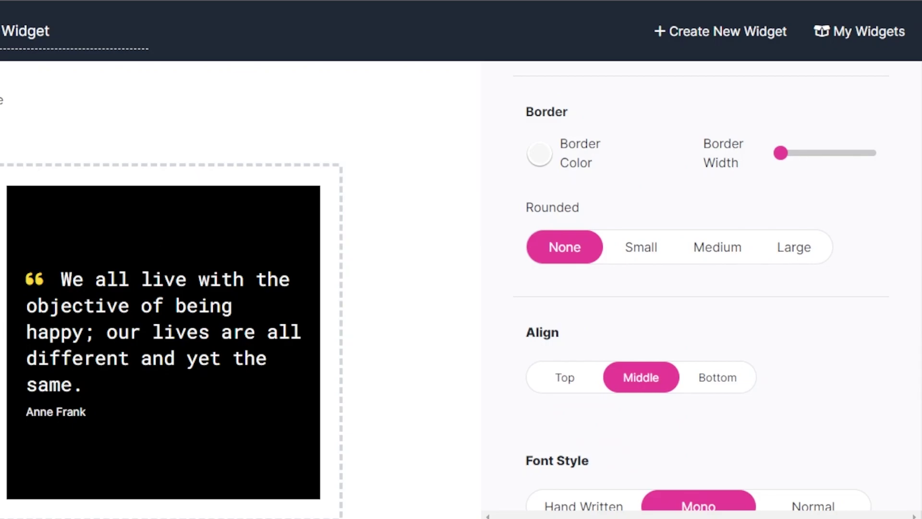
scroll(801, 162, "up", 8)
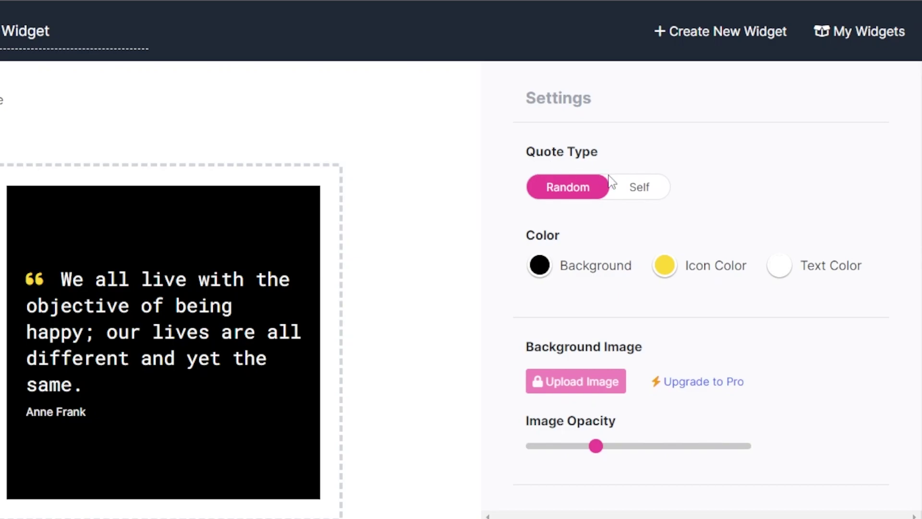
left_click(639, 189)
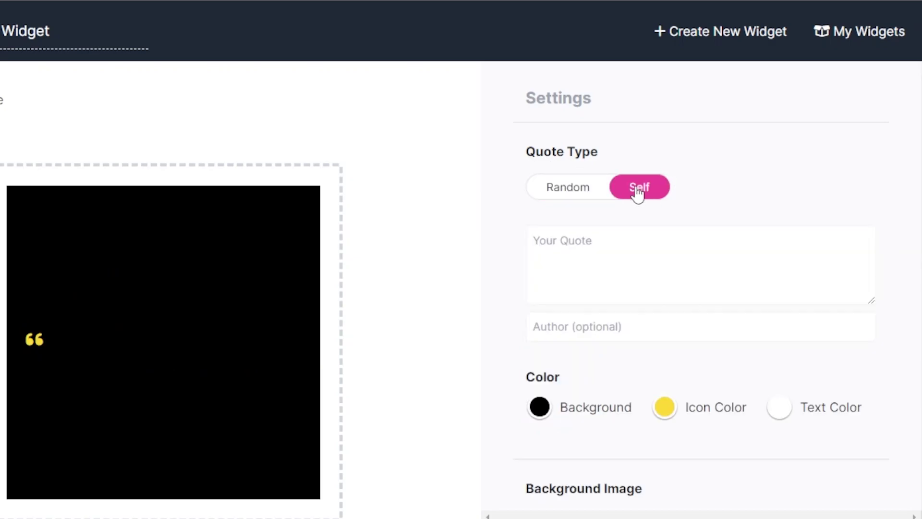
left_click(571, 192)
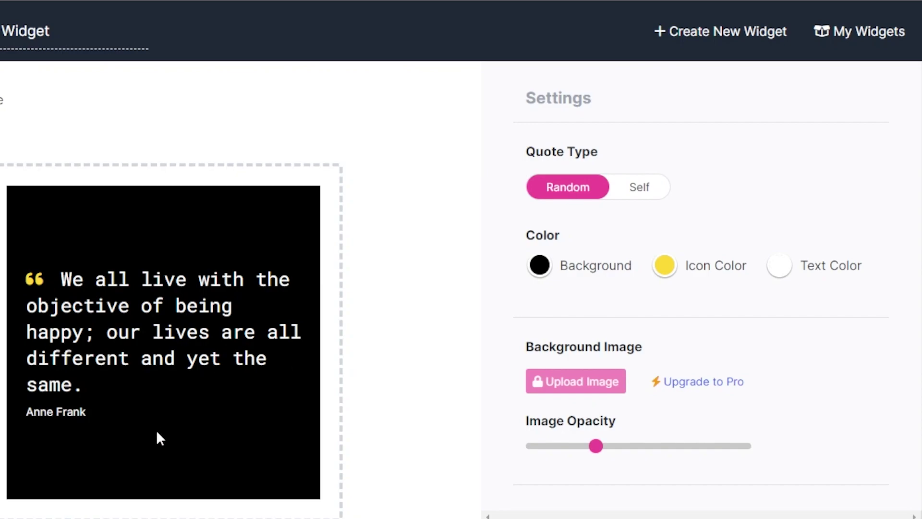
left_click(630, 201)
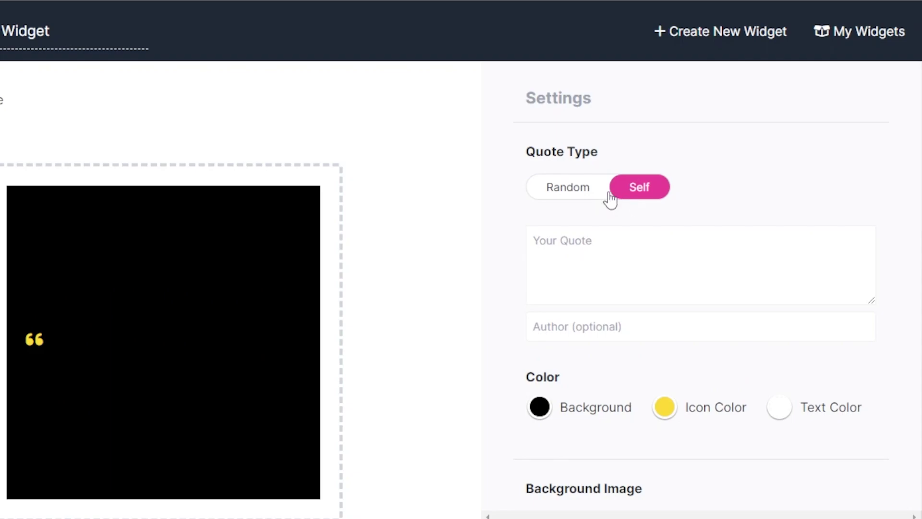
Enter 'YOU CAN DO IT' as the quote and give the widget a dark purple background.
left_click(570, 248)
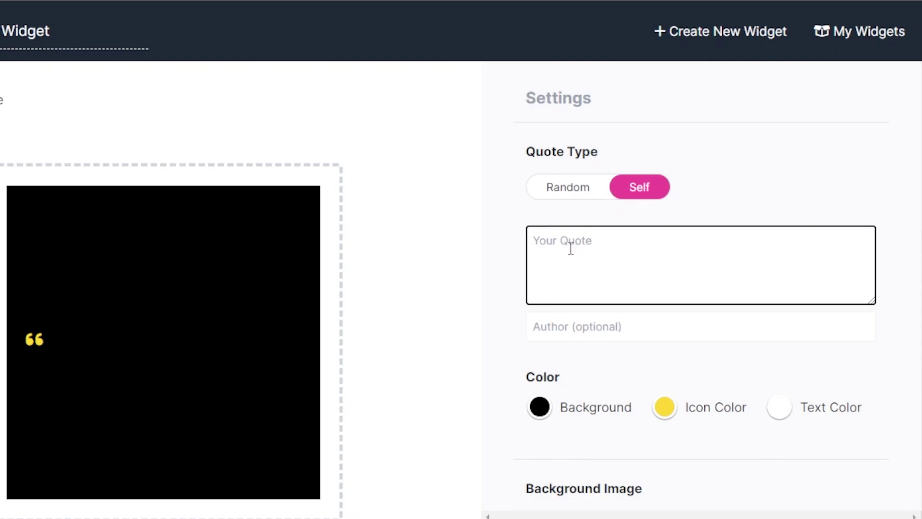
type("YOU CAN DO IT")
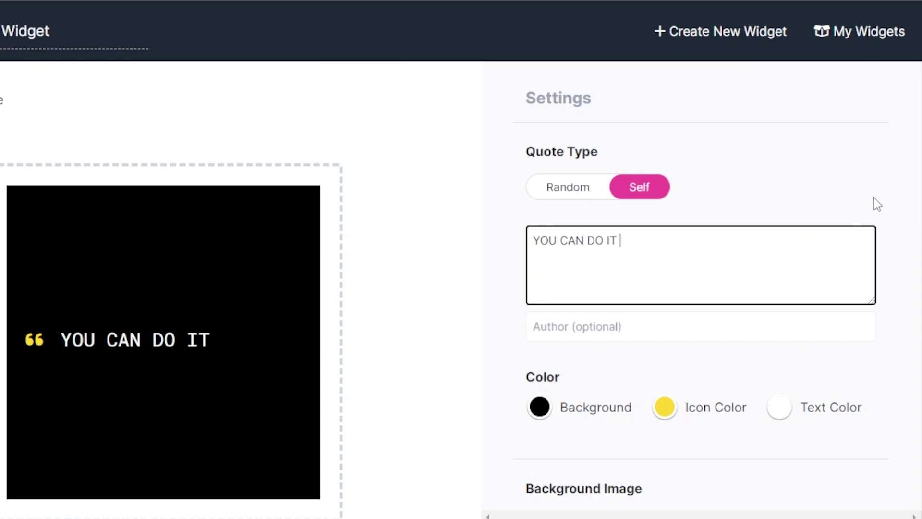
left_click(541, 415)
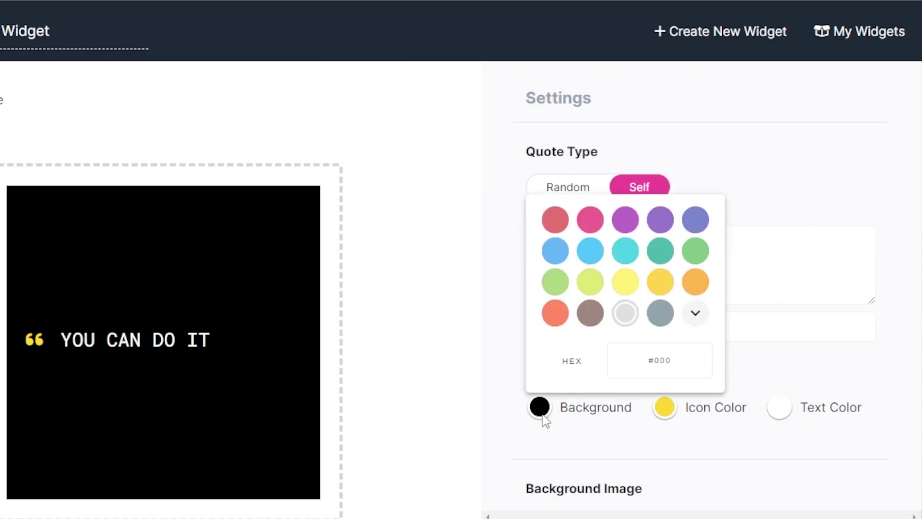
left_click(625, 222)
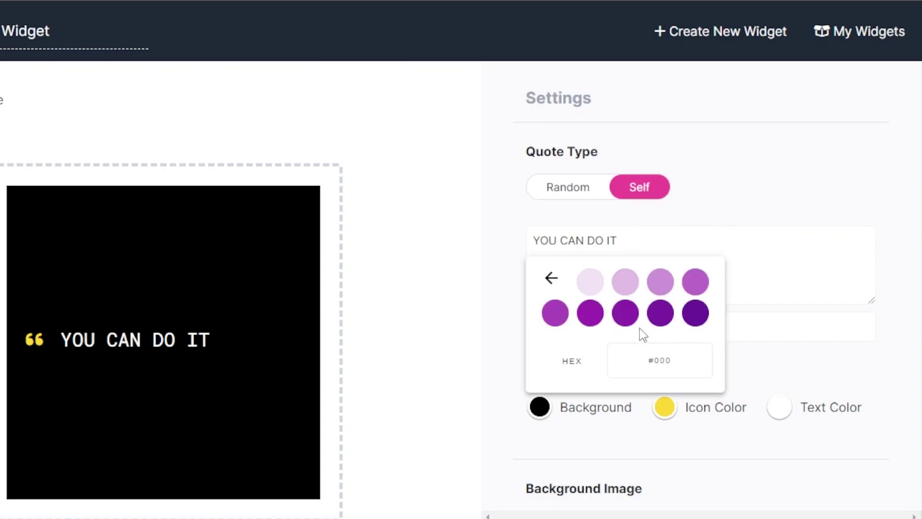
left_click(661, 284)
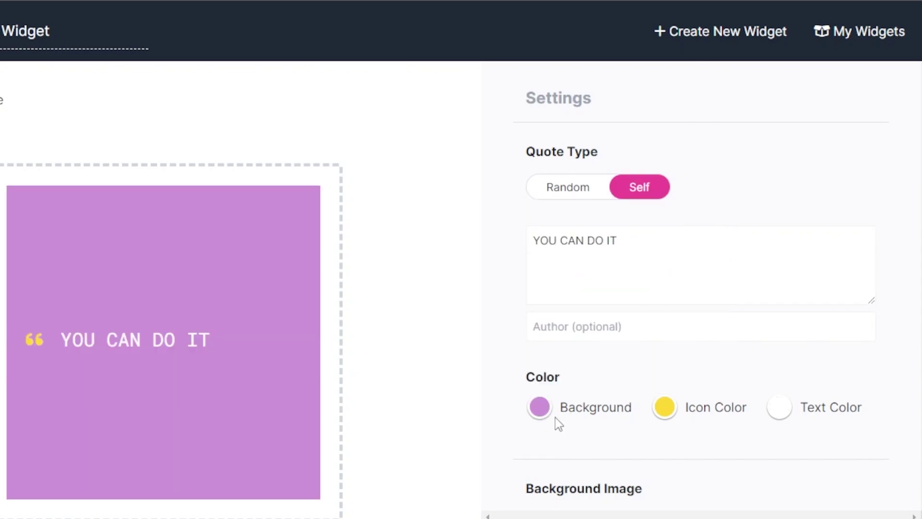
left_click(541, 413)
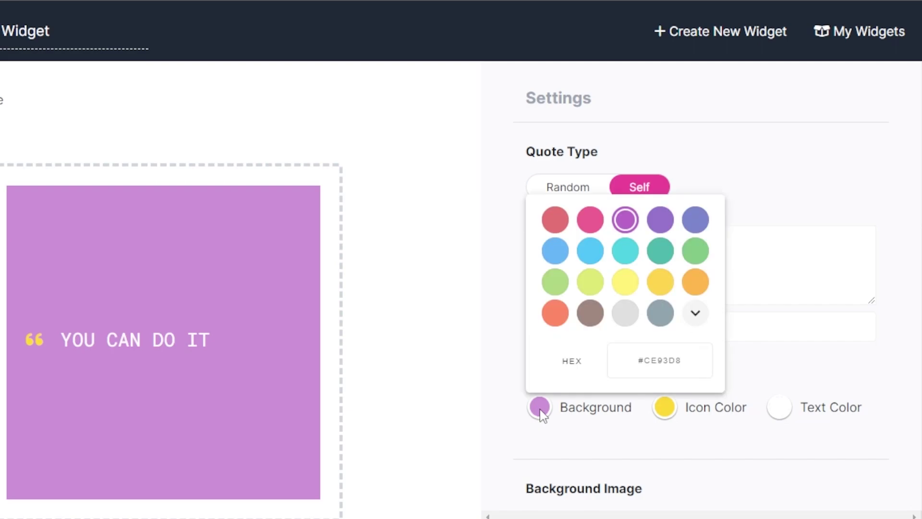
left_click(626, 222)
left_click(599, 312)
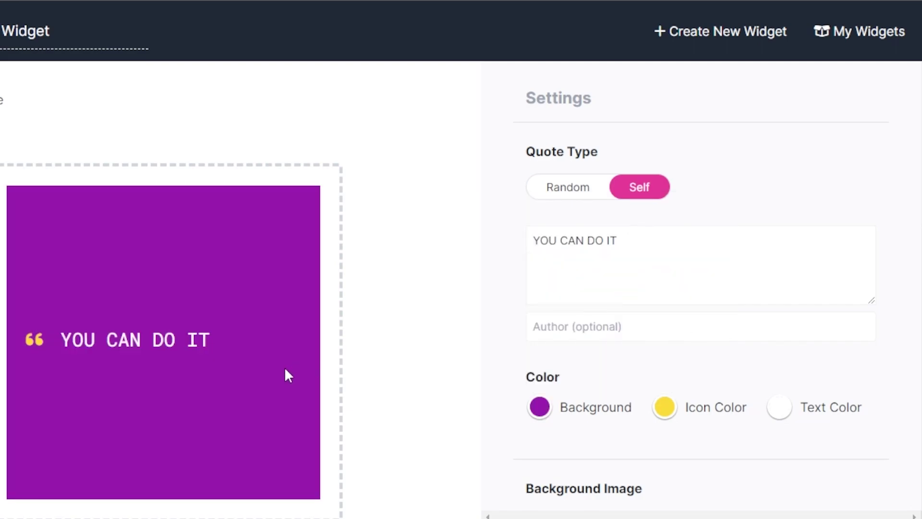
Try pale yellow, then orange, as the quote text colour.
left_click(779, 412)
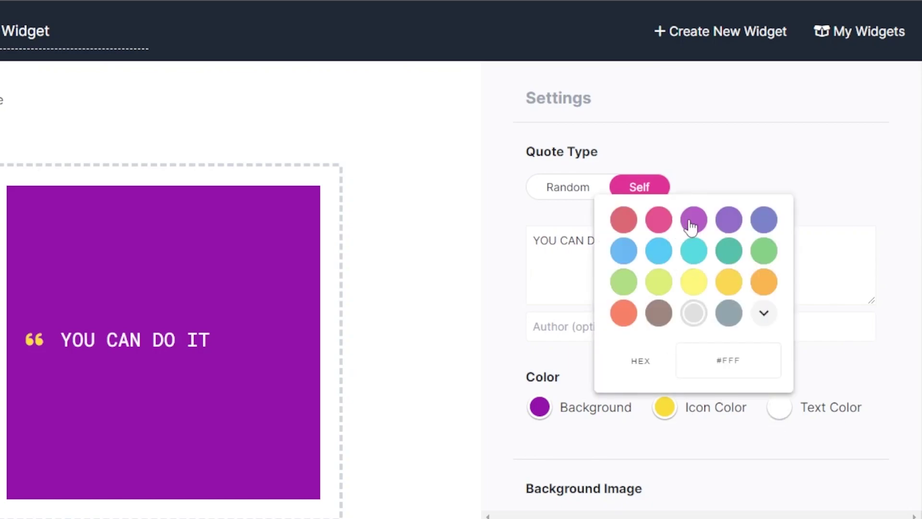
left_click(695, 284)
left_click(728, 286)
left_click(780, 410)
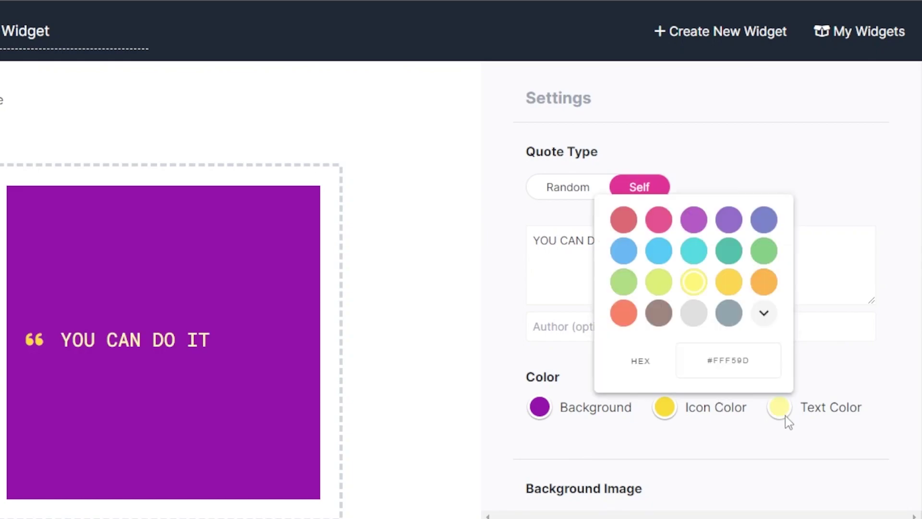
left_click(739, 288)
left_click(727, 314)
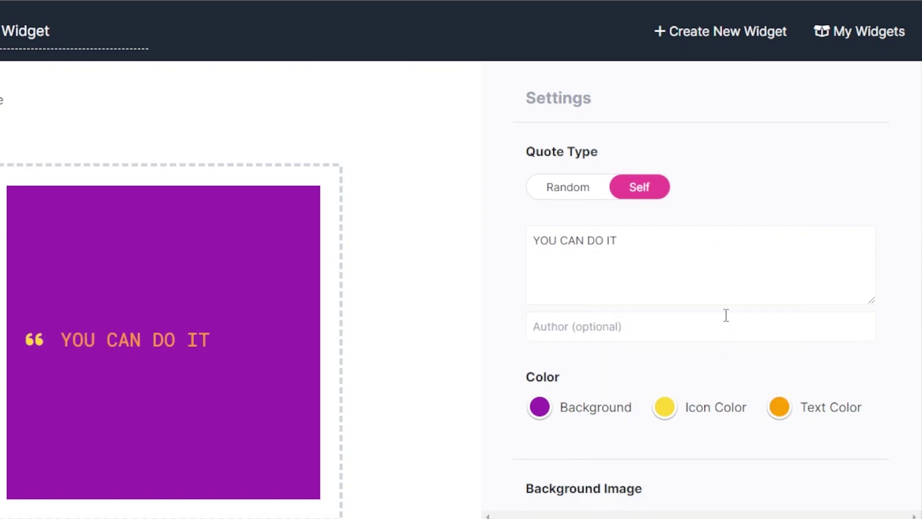
Make the quote icon dark purple.
left_click(664, 415)
left_click(750, 284)
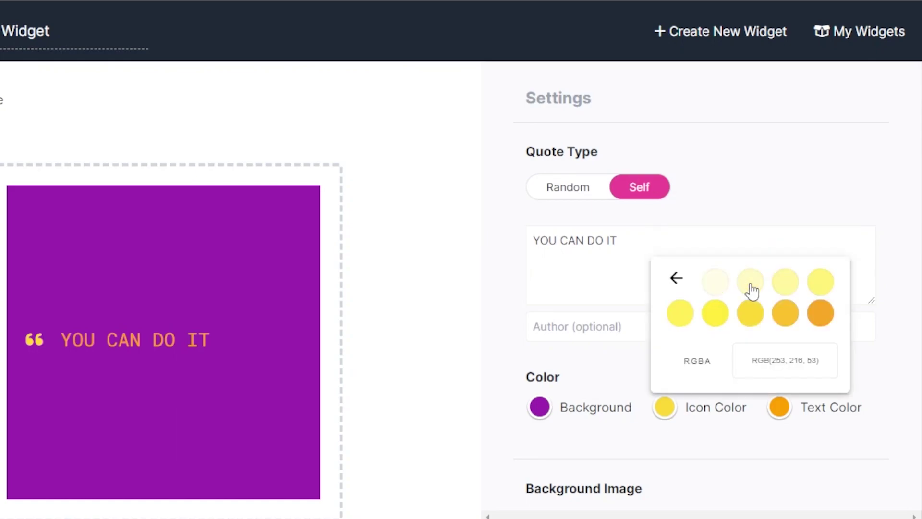
left_click(677, 281)
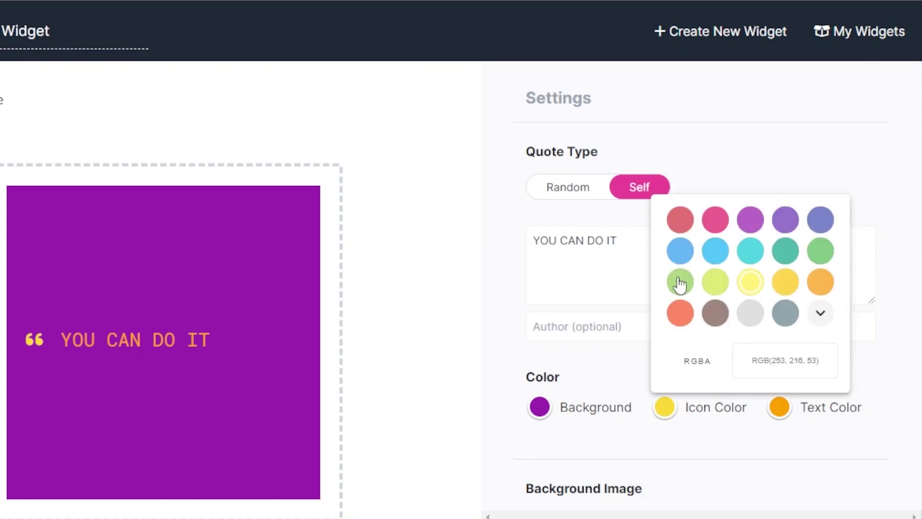
left_click(758, 219)
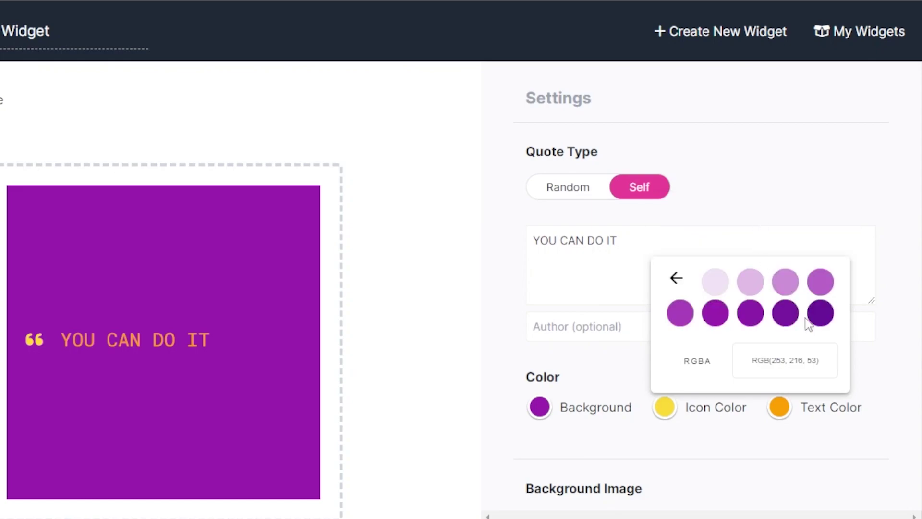
left_click(786, 316)
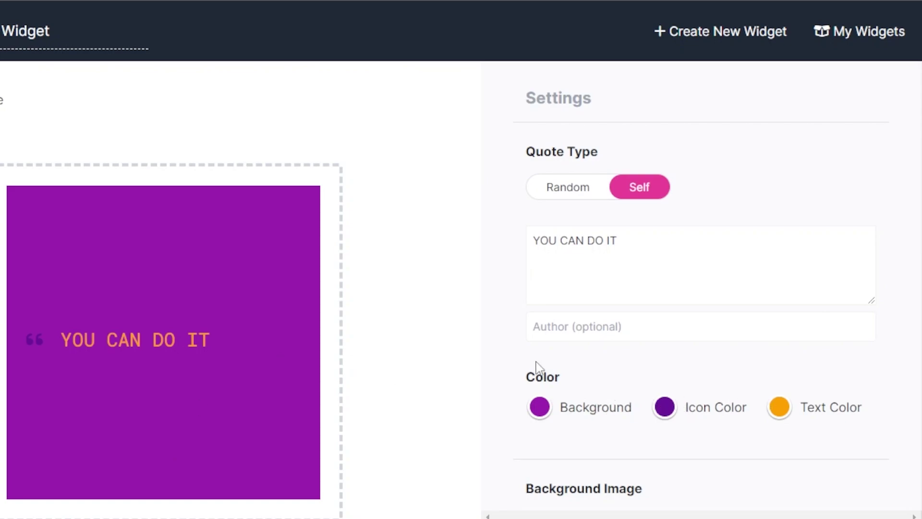
Set the widget background to a deeper purple shade.
left_click(539, 407)
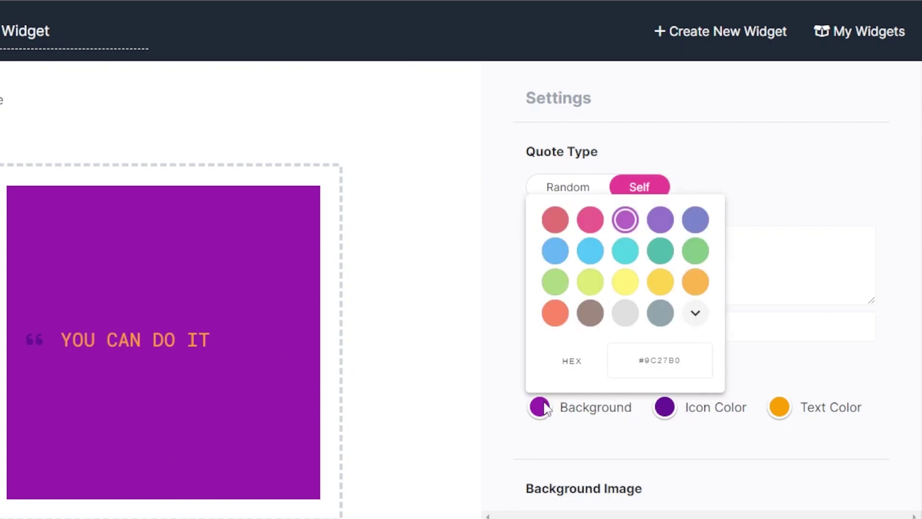
left_click(625, 219)
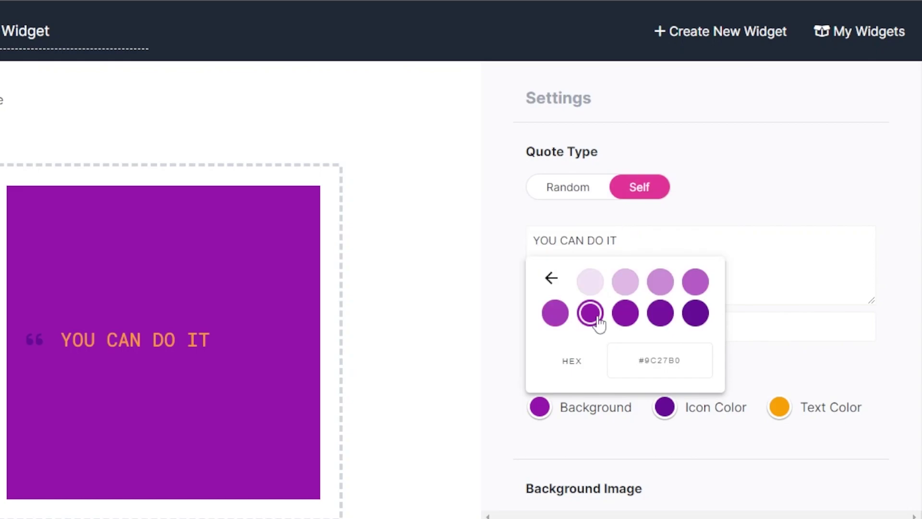
left_click(560, 314)
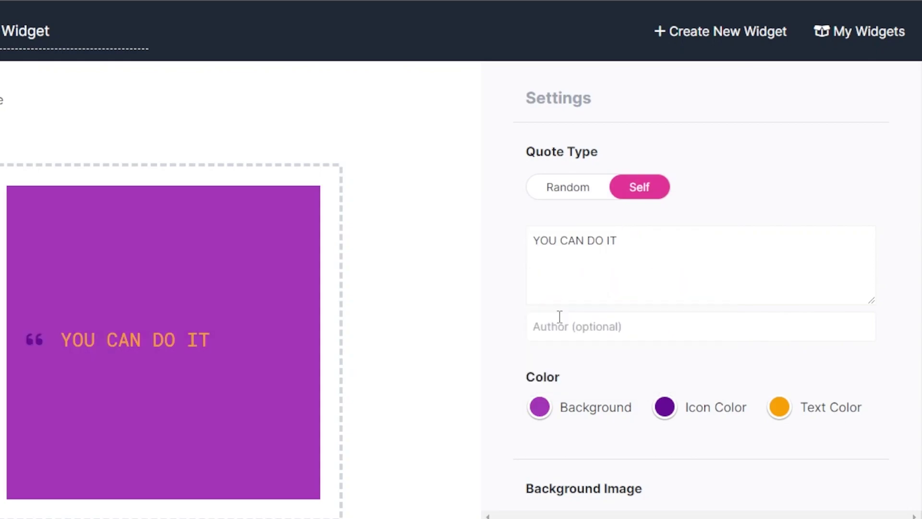
left_click(540, 406)
left_click(625, 221)
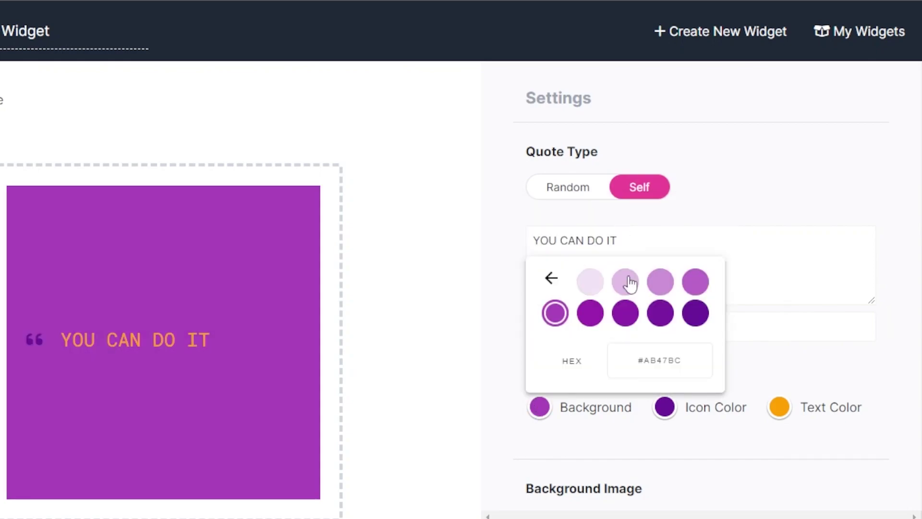
left_click(591, 313)
Make the quote text white and copy the widget's embed URL.
left_click(780, 409)
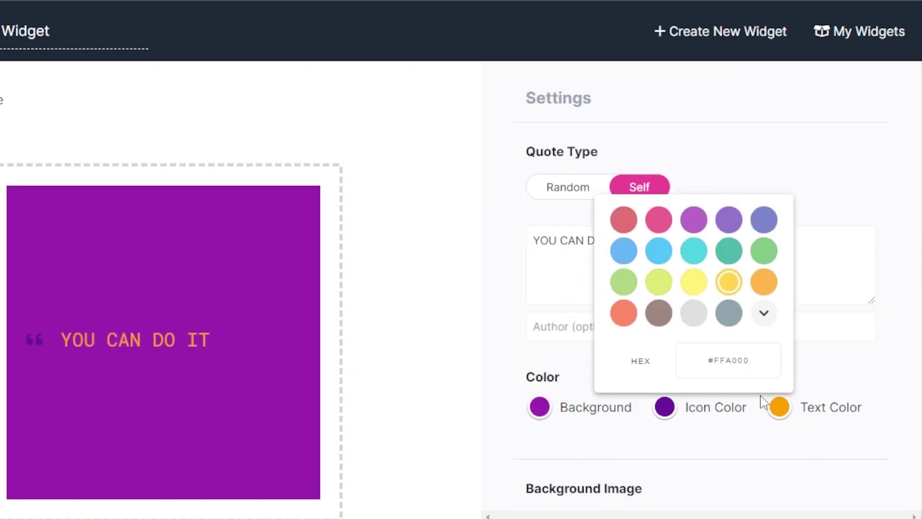
left_click(694, 315)
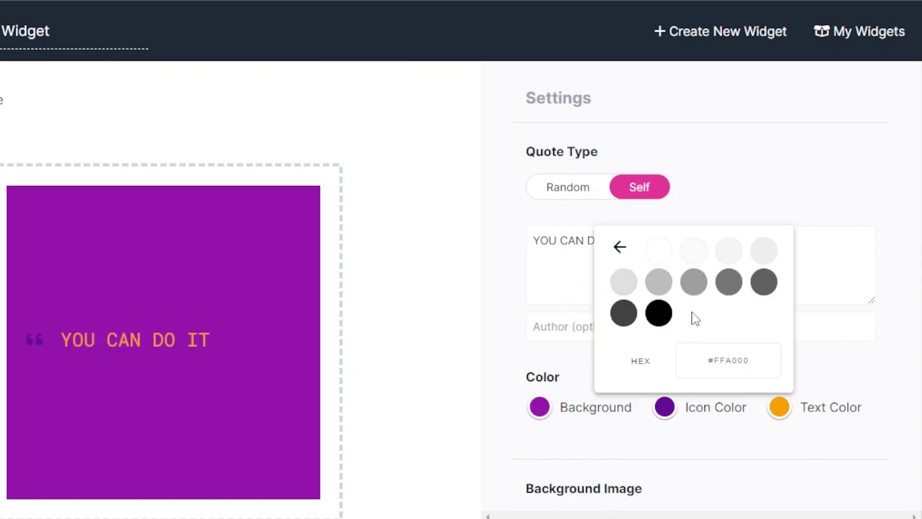
left_click(658, 252)
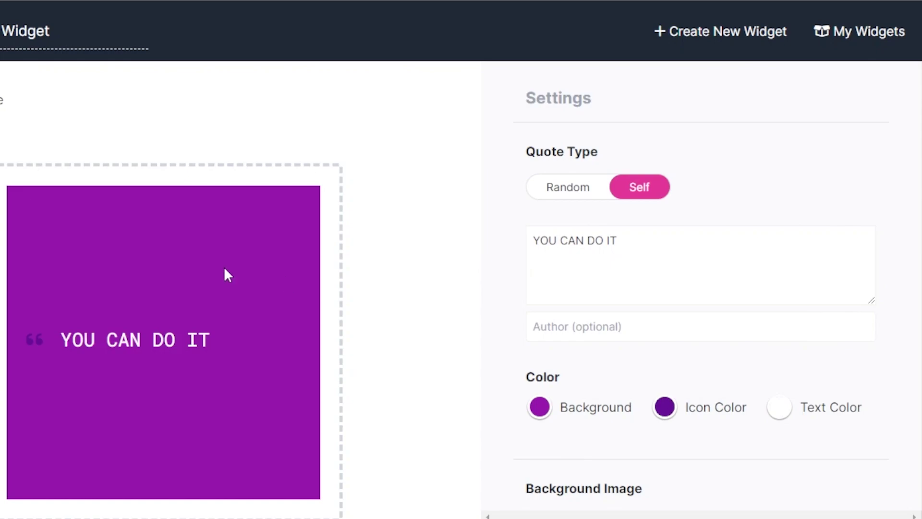
scroll(701, 288, "down", 8)
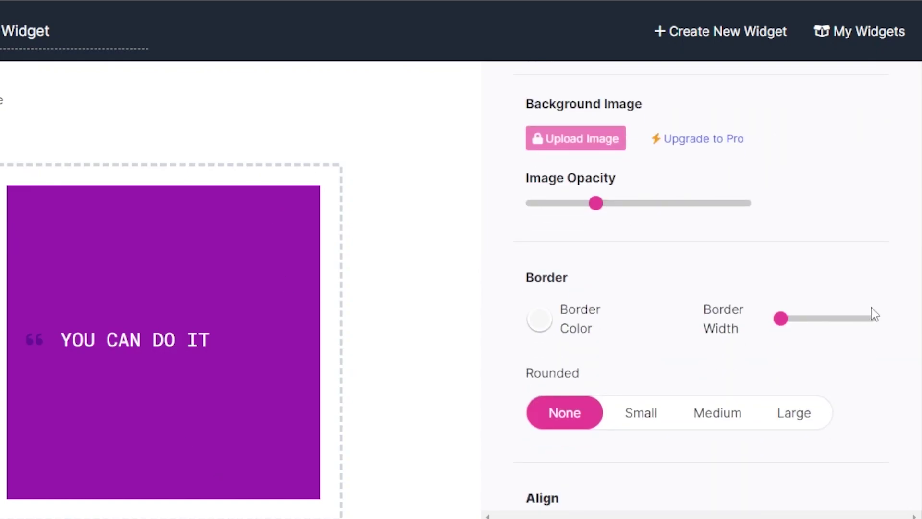
left_click(421, 511)
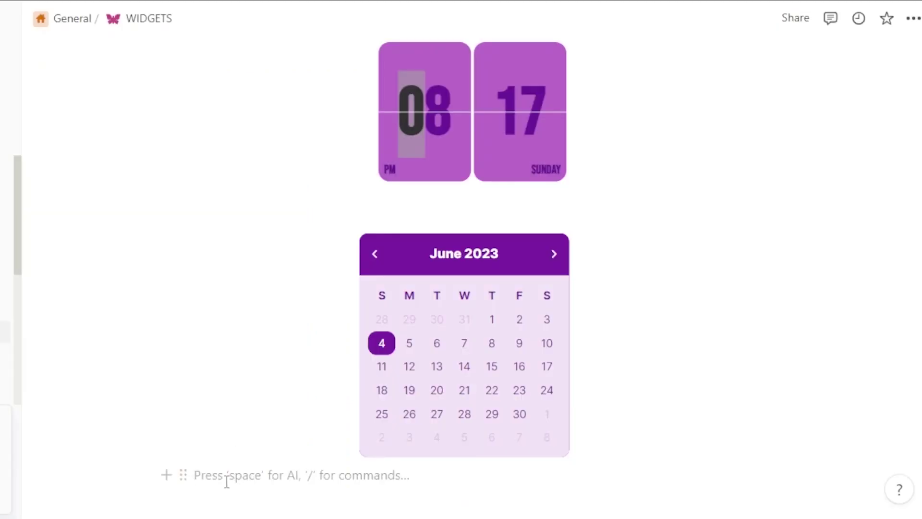
Paste the quote widget URL below the calendar and turn it into an embed.
key("ctrl+v")
left_click(680, 447)
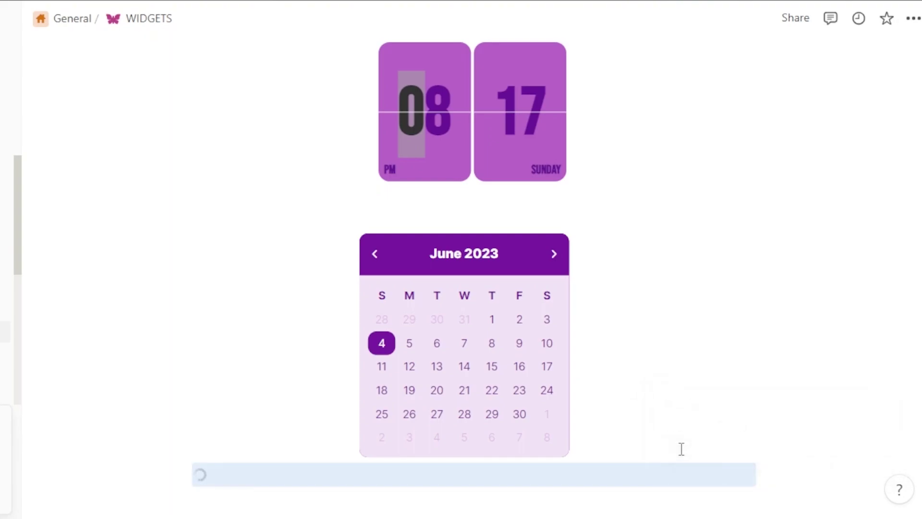
scroll(681, 449, "up", 6)
scroll(681, 448, "down", 7)
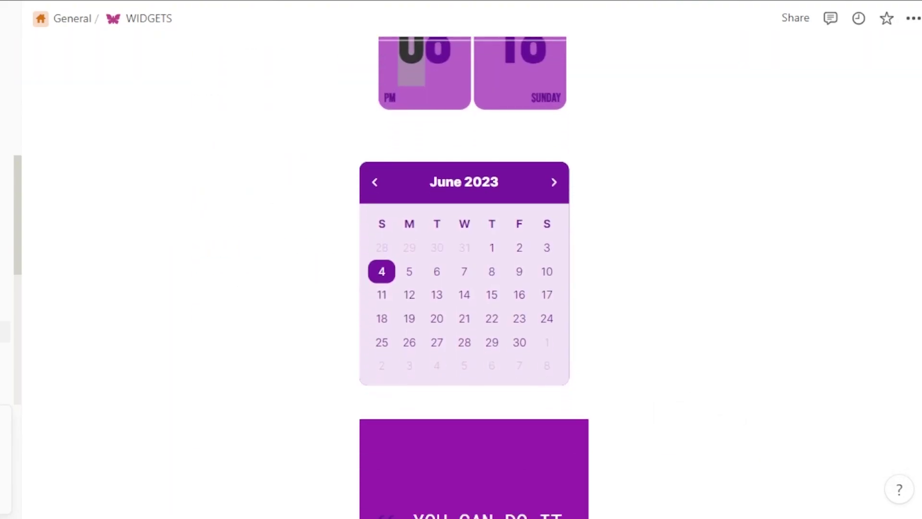
scroll(474, 269, "down", 3)
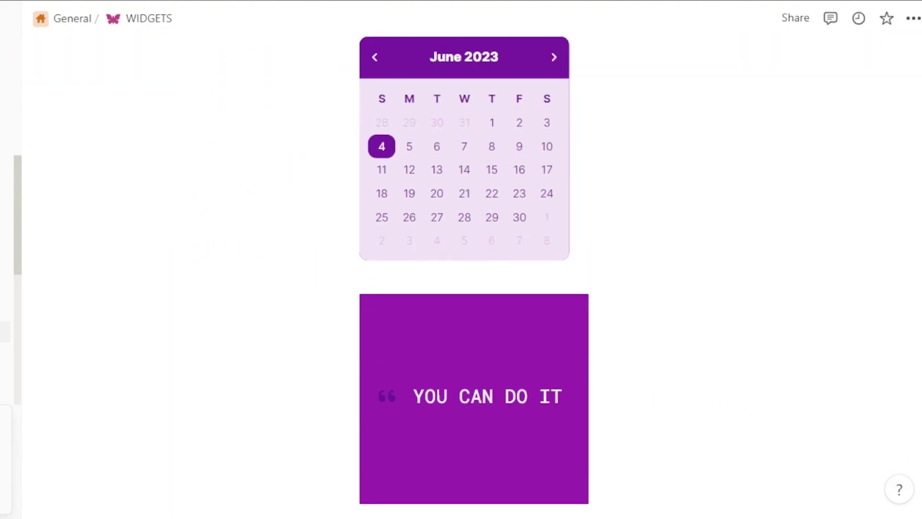
scroll(474, 269, "up", 7)
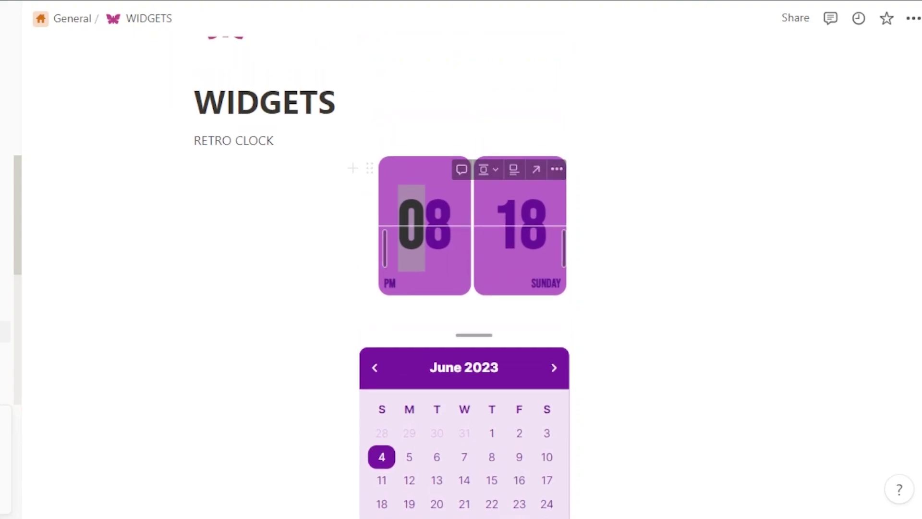
scroll(474, 269, "up", 2)
scroll(473, 269, "down", 6)
scroll(474, 269, "up", 2)
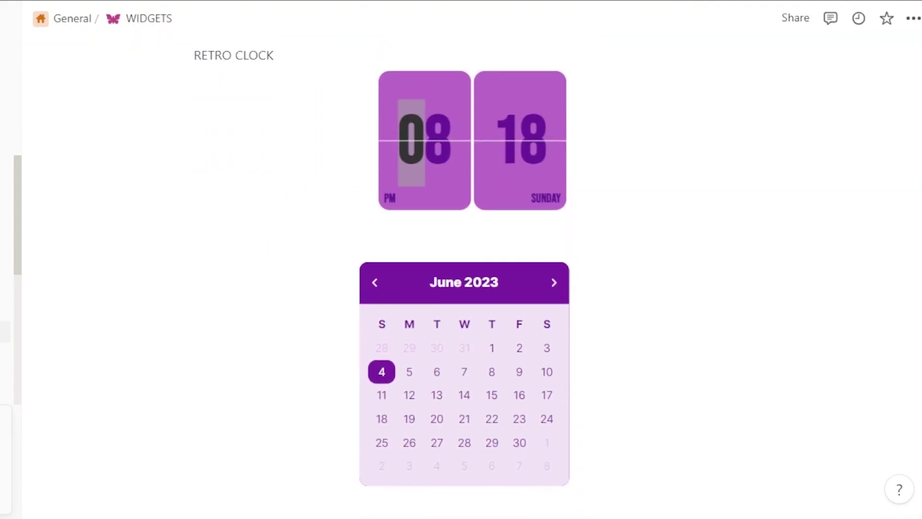
scroll(473, 269, "down", 6)
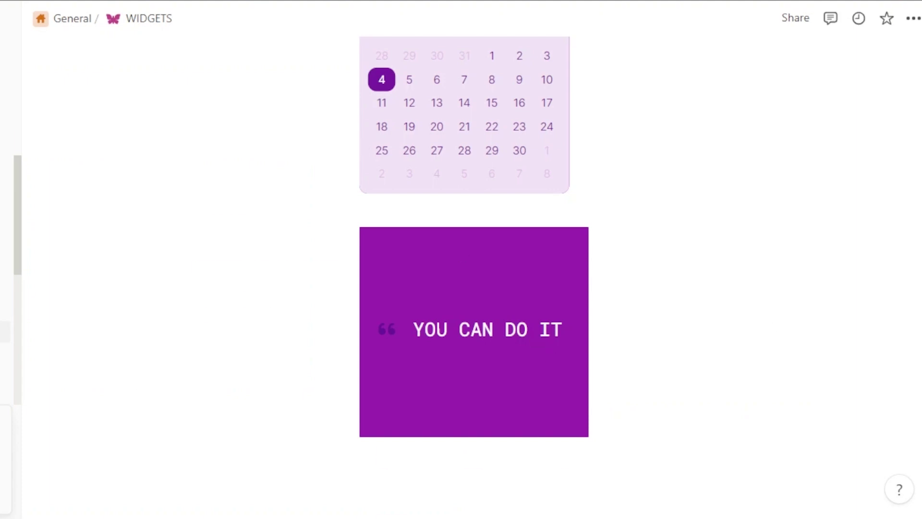
scroll(472, 269, "up", 10)
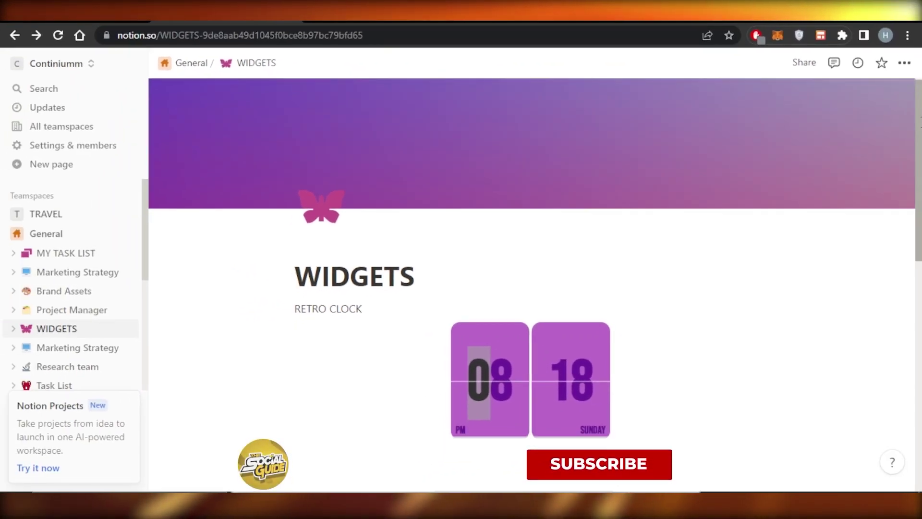
scroll(524, 288, "down", 6)
scroll(533, 269, "down", 4)
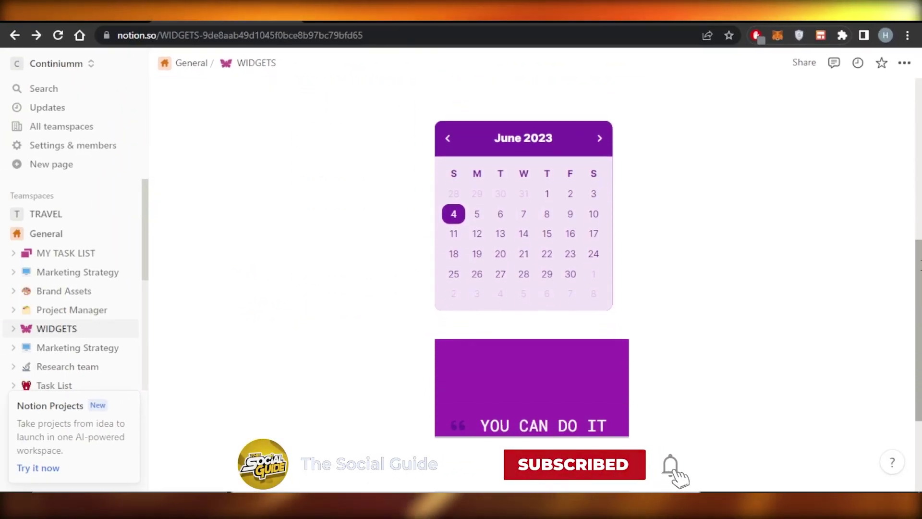
scroll(533, 269, "up", 2)
scroll(524, 240, "up", 4)
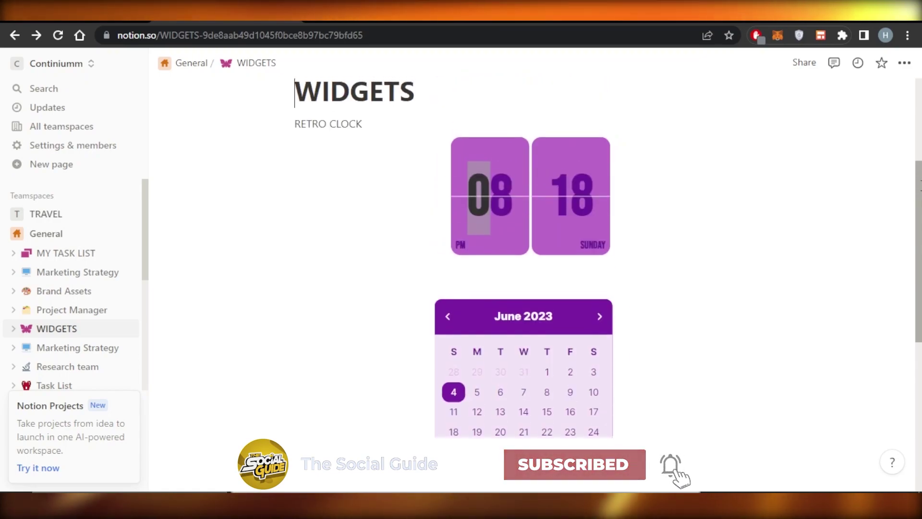